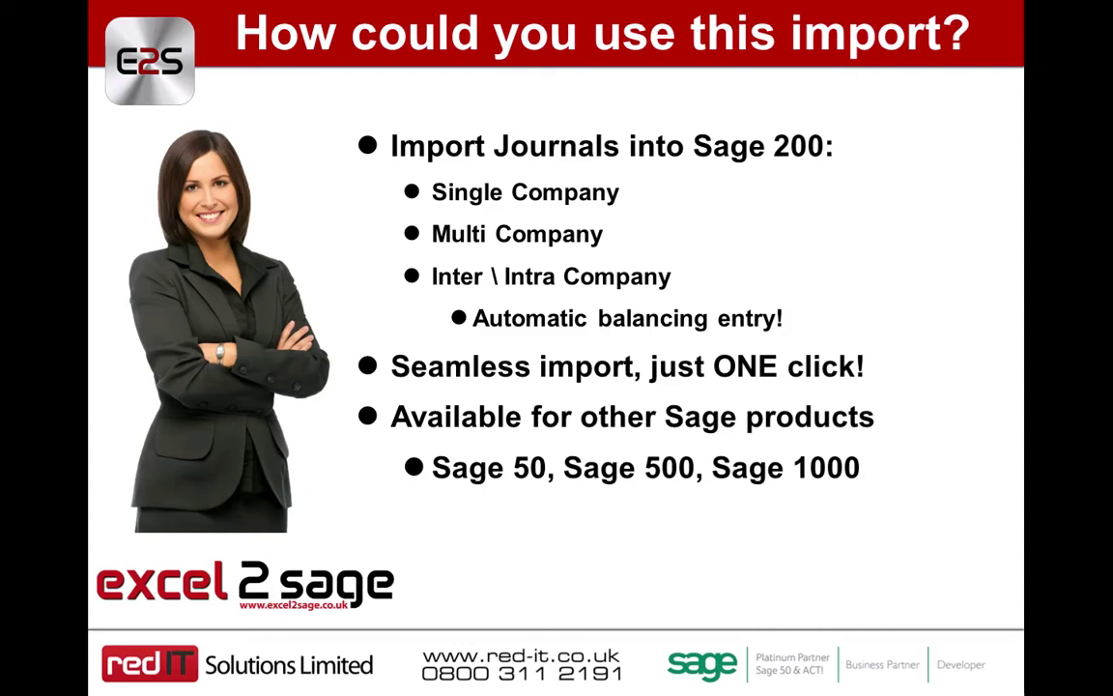
Switch from the PowerPoint slideshow to the Excel2SageImport.xls workbook
{"action": "key", "text": "alt+Tab"}
{"action": "key", "text": "alt+Tab"}
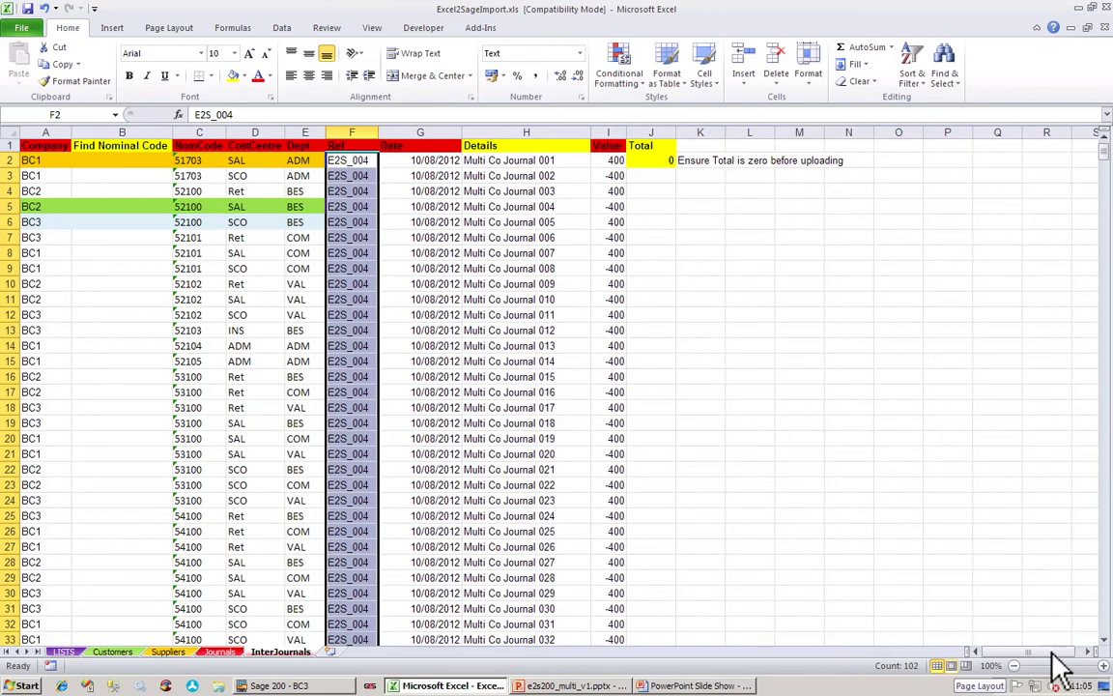
{"action": "left_click", "coordinate": [43, 129]}
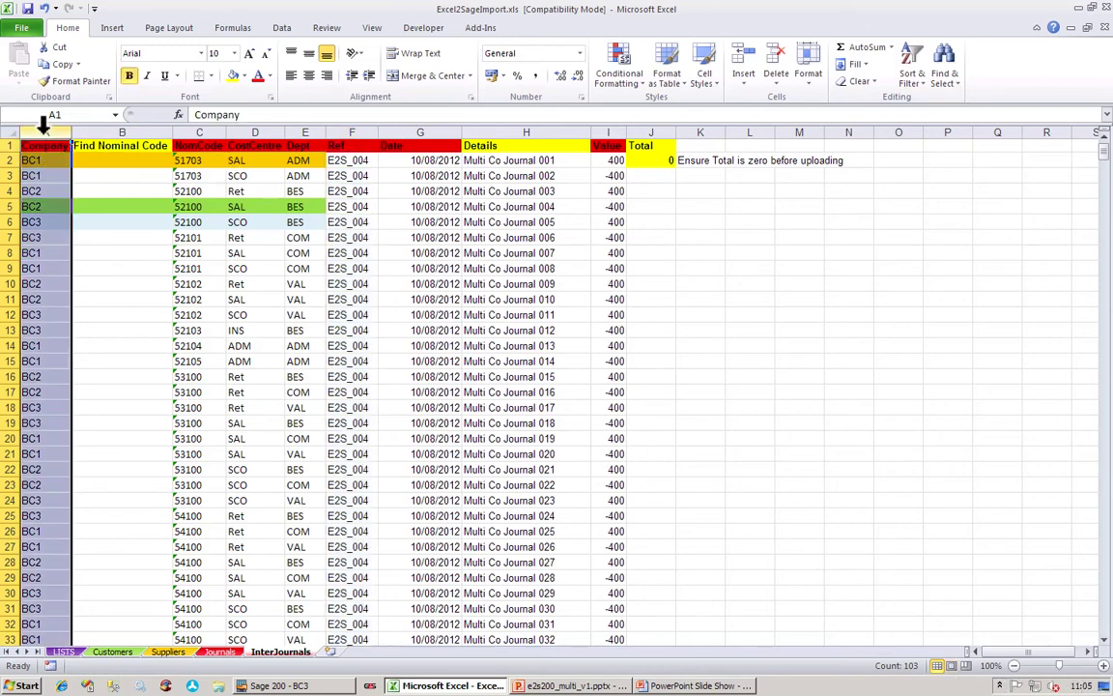
{"action": "left_click", "coordinate": [46, 172]}
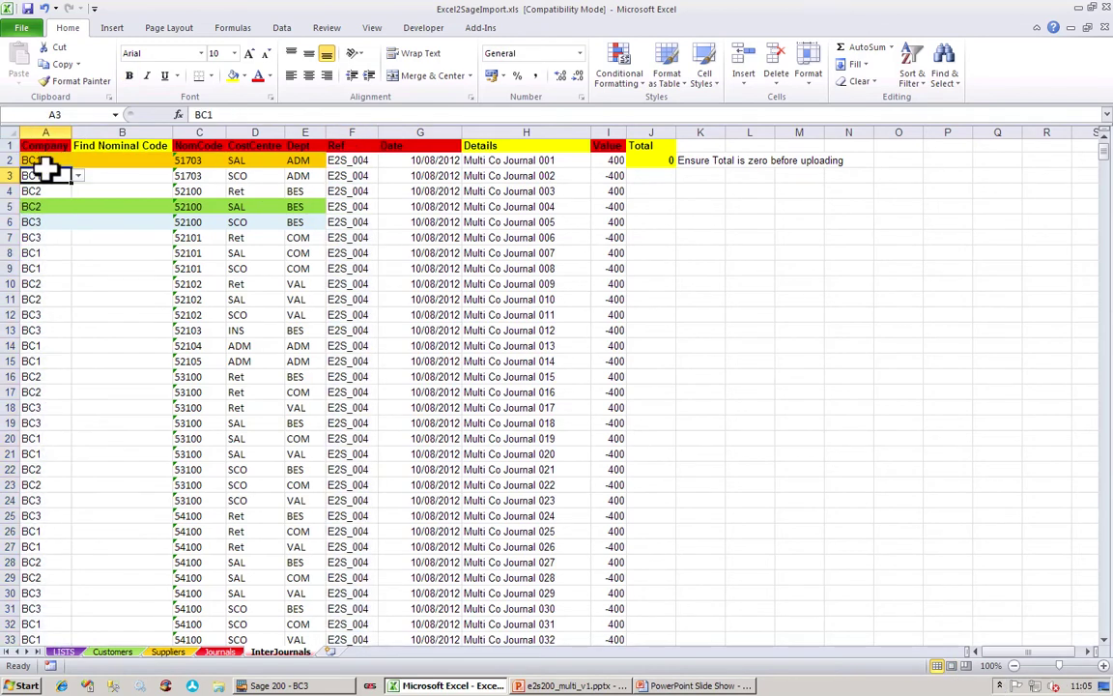
{"action": "key", "text": "Down"}
{"action": "key", "text": "Down"}
{"action": "key", "text": "Down"}
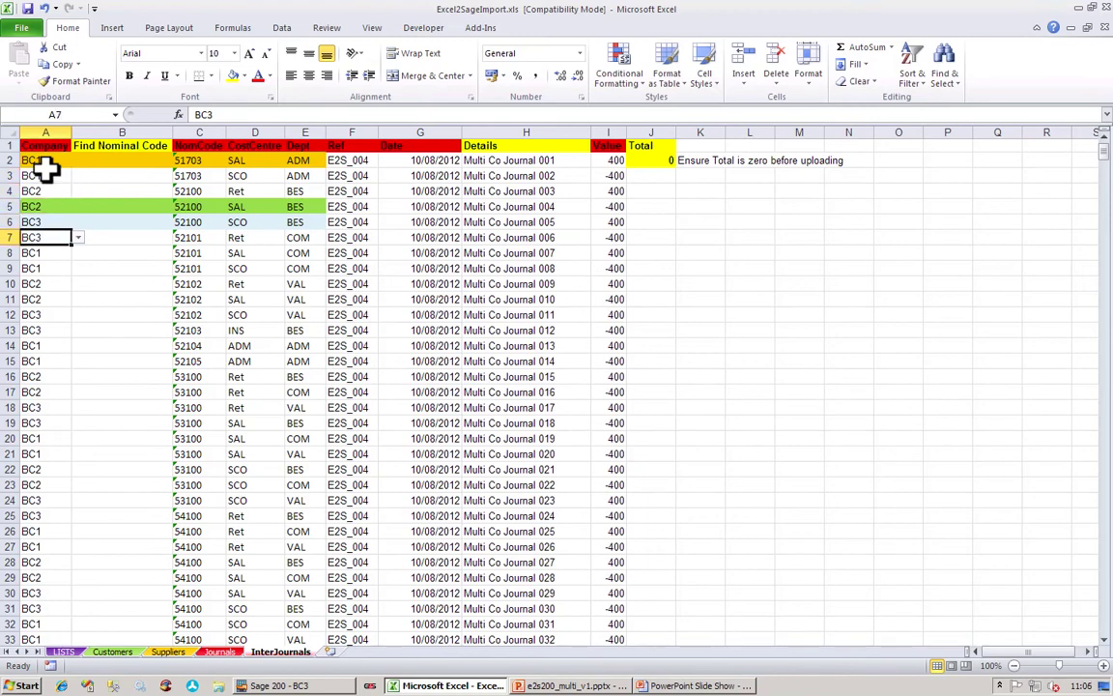
{"action": "left_click", "coordinate": [219, 124]}
{"action": "left_click_drag", "start_coordinate": [218, 118], "coordinate": [299, 128]}
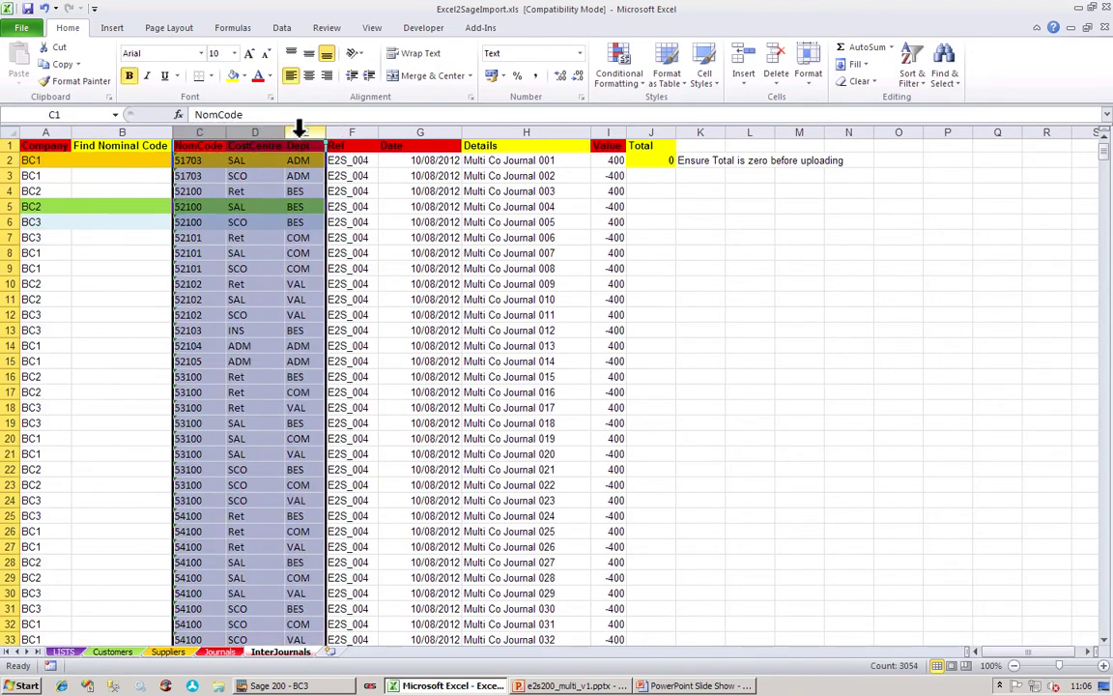
{"action": "left_click", "coordinate": [360, 176]}
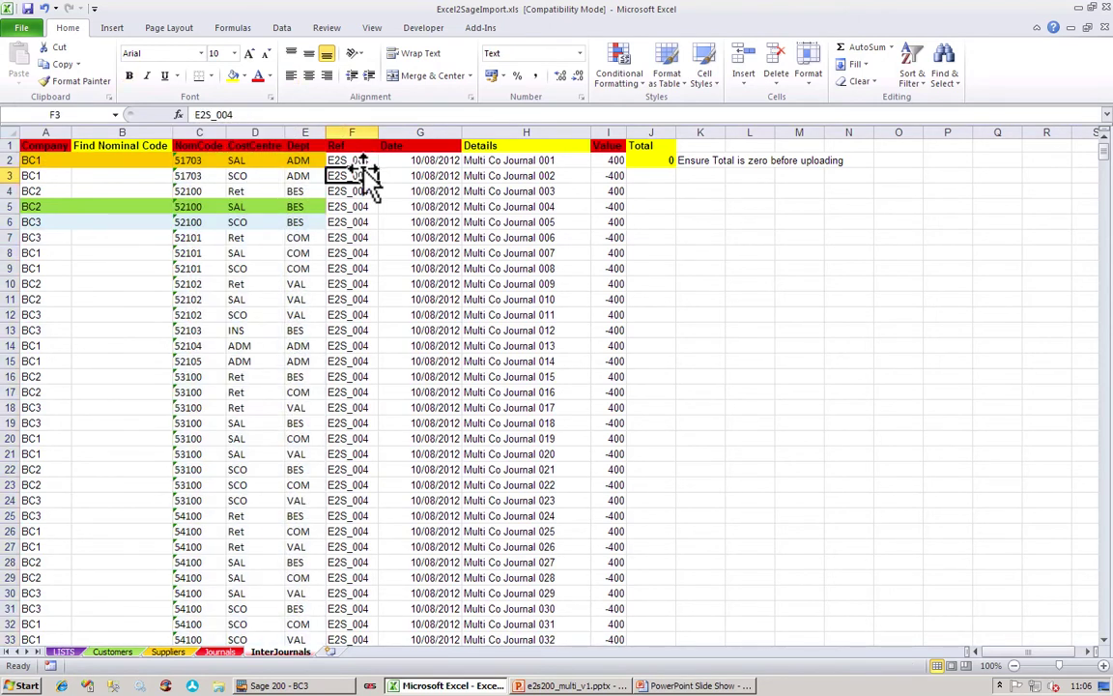
{"action": "left_click", "coordinate": [548, 172]}
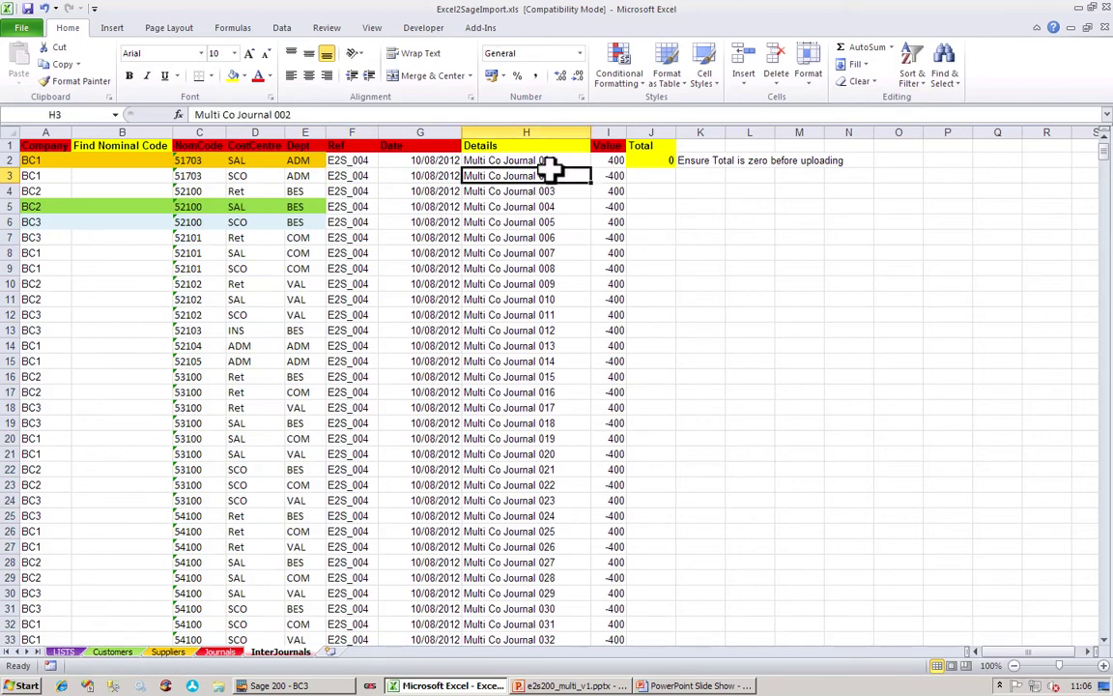
{"action": "left_click", "coordinate": [417, 175]}
{"action": "left_click", "coordinate": [612, 161]}
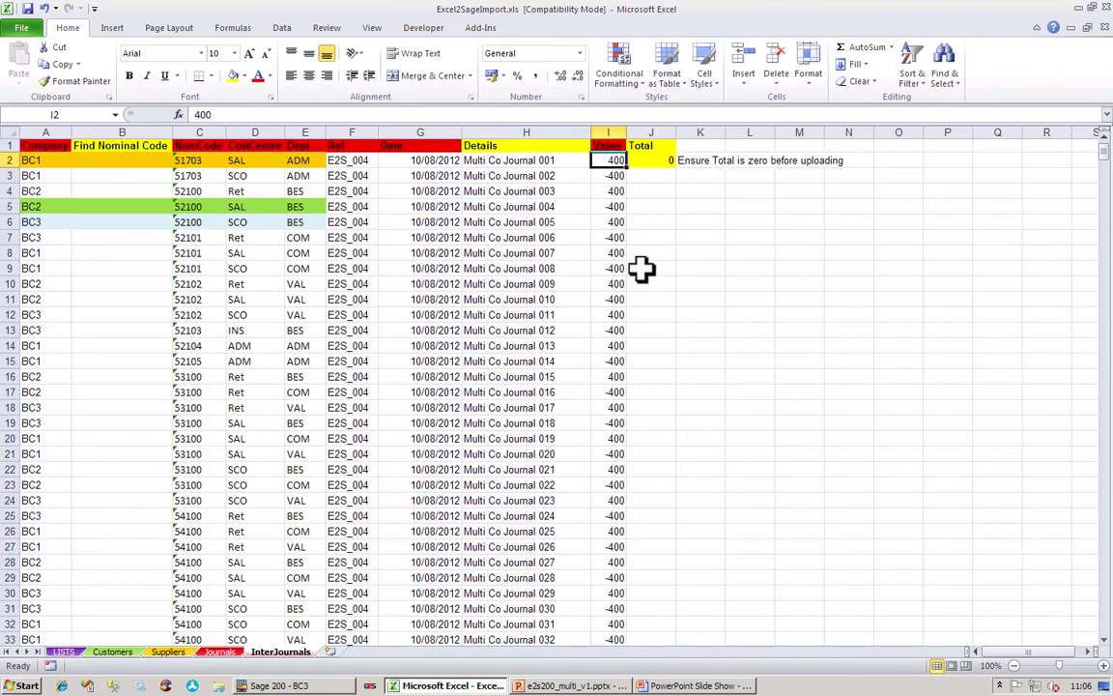
{"action": "left_click", "coordinate": [655, 160]}
{"action": "double_click", "coordinate": [657, 160]}
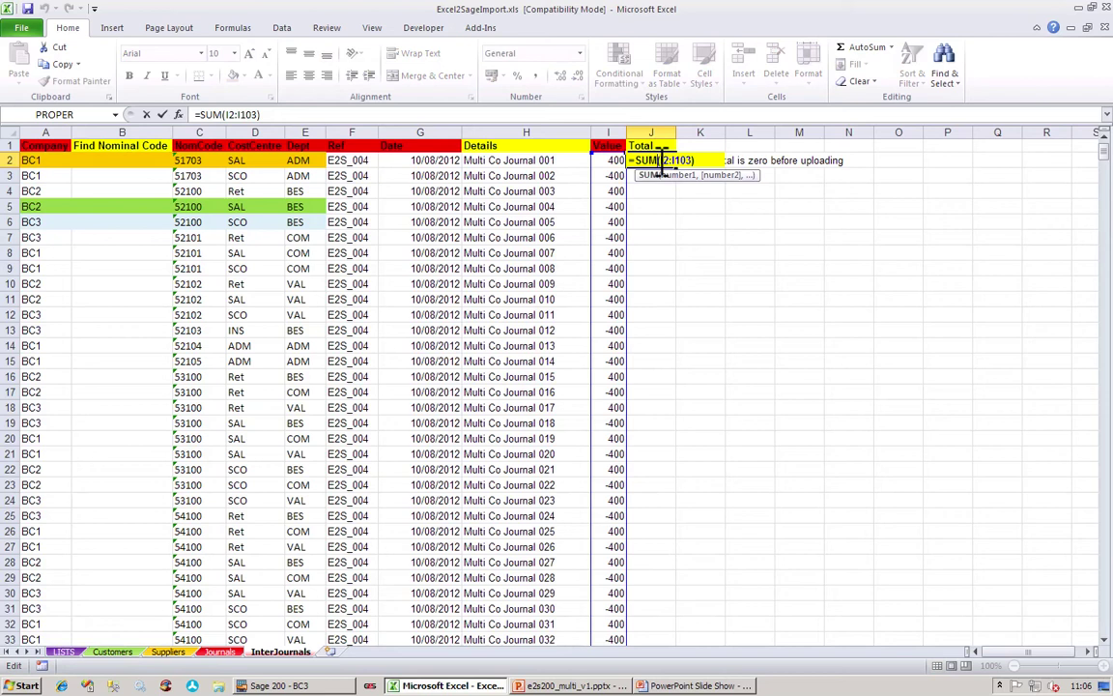
{"action": "key", "text": "Escape"}
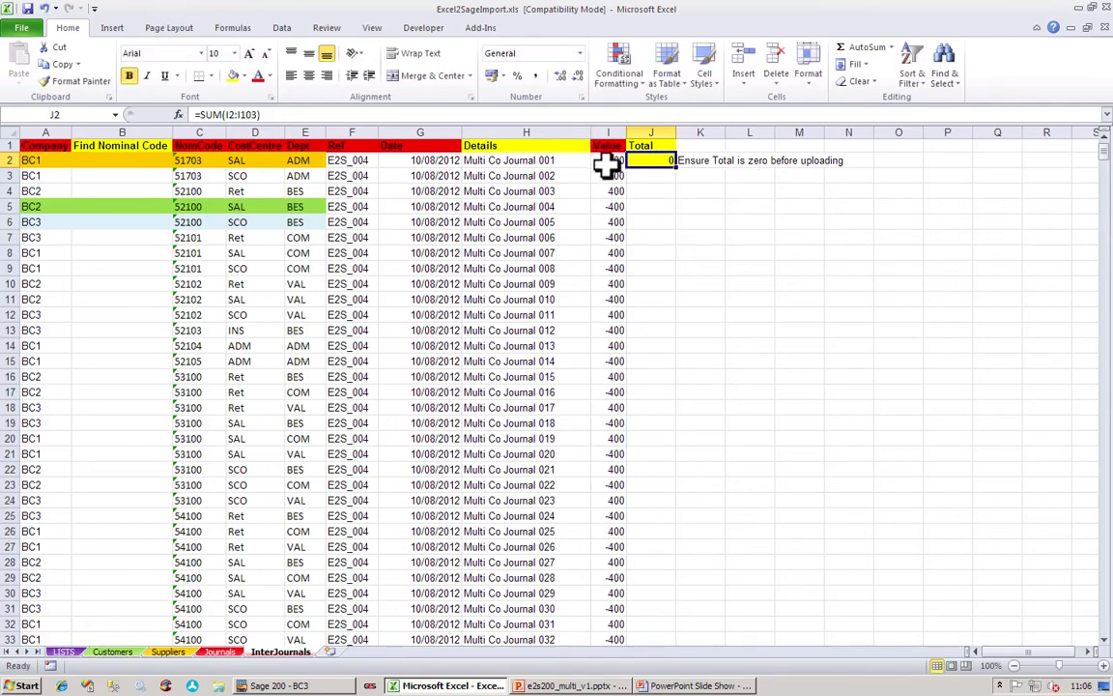
Enter 444 in cell I2, confirm row 103 follows as -444, and return to the slideshow
{"action": "left_click", "coordinate": [607, 161]}
{"action": "type", "text": "444"}
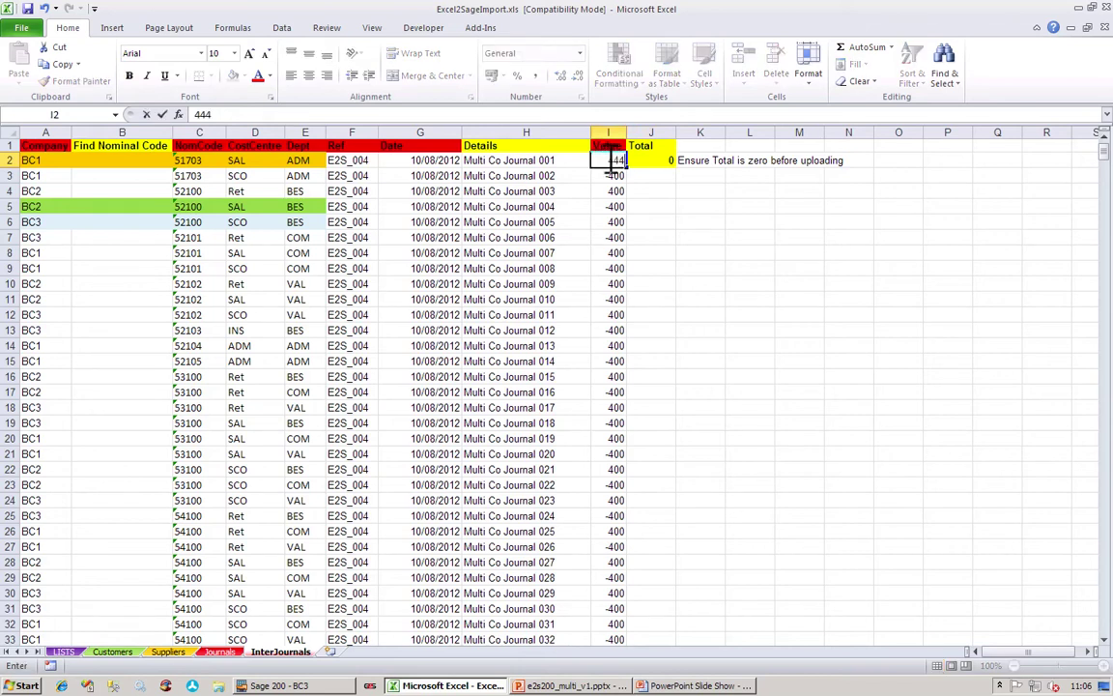
{"action": "key", "text": "Return"}
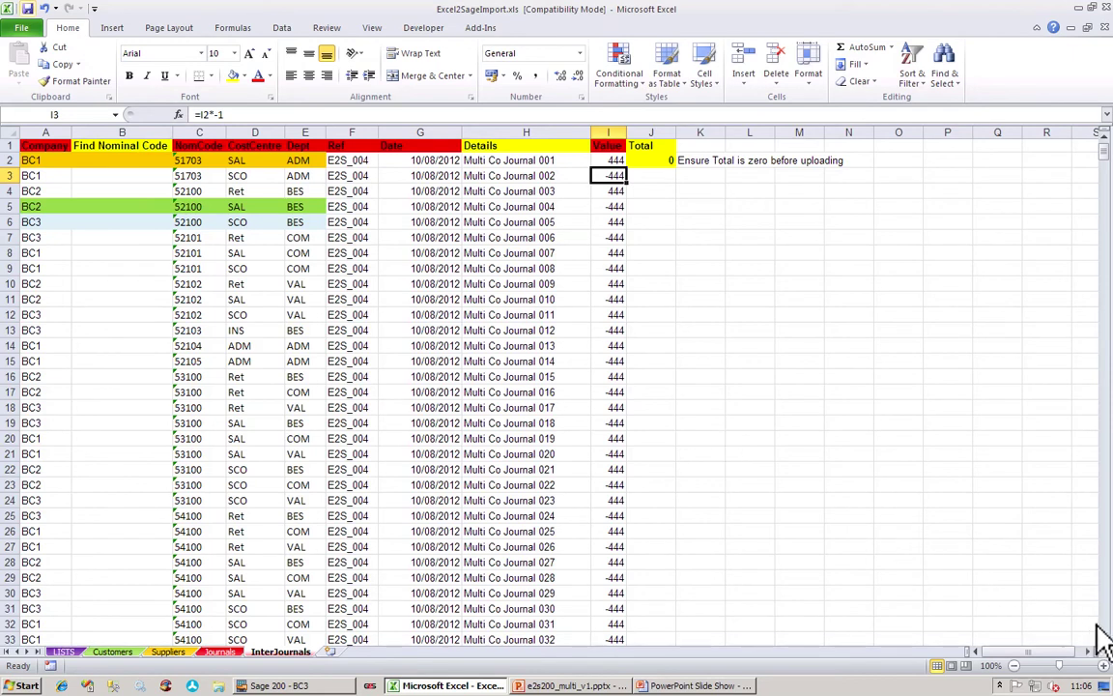
{"action": "scroll", "coordinate": [1097, 628], "scroll_direction": "down", "scroll_amount": 20}
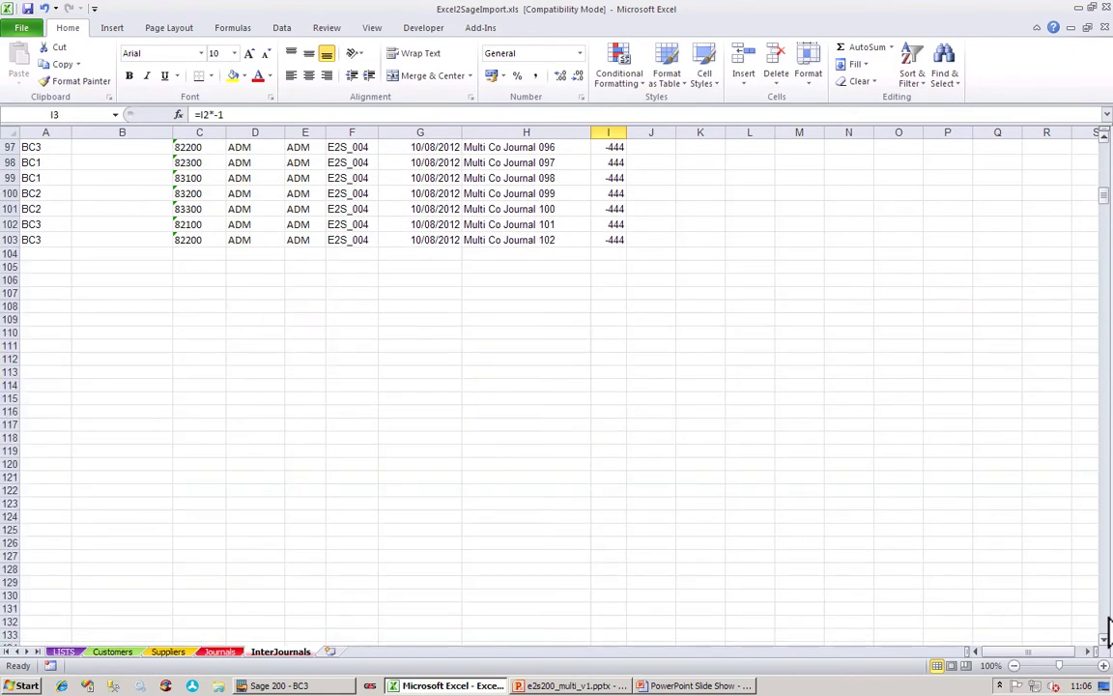
{"action": "left_click", "coordinate": [611, 240]}
{"action": "left_click_drag", "start_coordinate": [1108, 174], "coordinate": [1106, 136]}
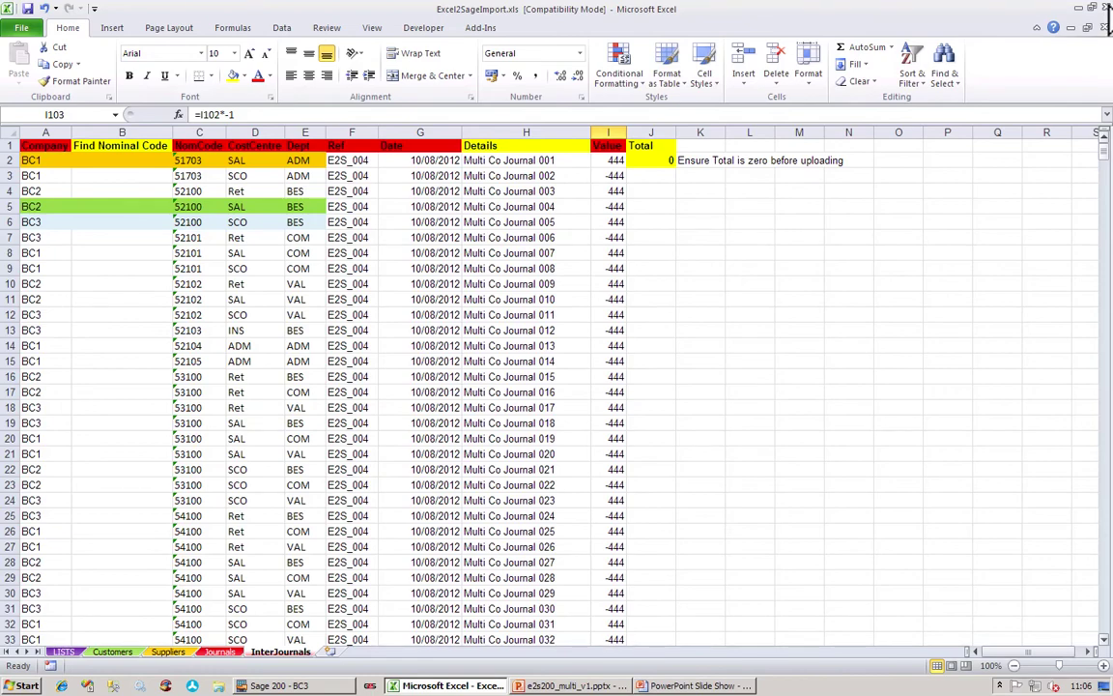
{"action": "key", "text": "alt+Tab"}
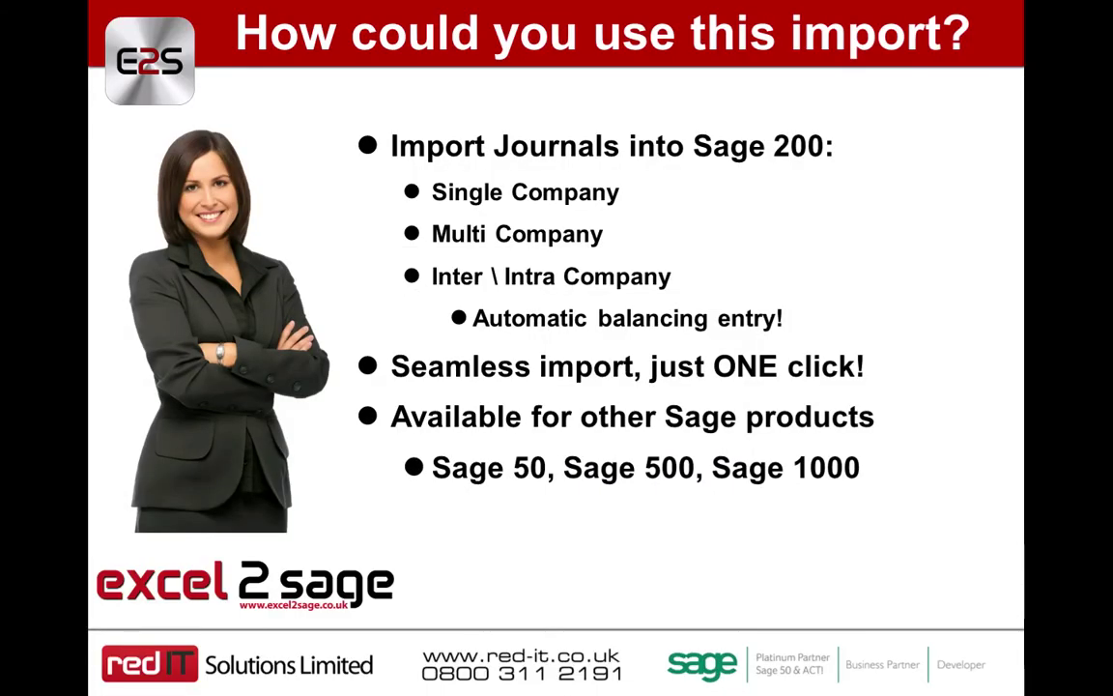
In Sage 200, change the current company to BC1
{"action": "key", "text": "alt+Tab"}
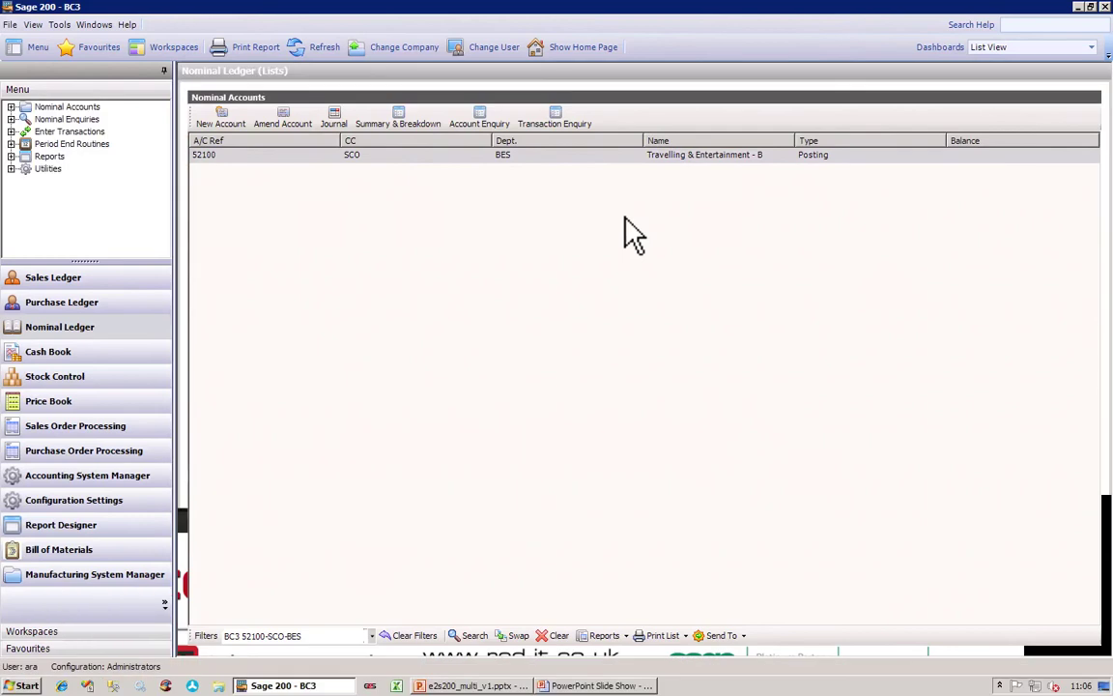
{"action": "left_click", "coordinate": [415, 44]}
{"action": "left_click", "coordinate": [468, 297]}
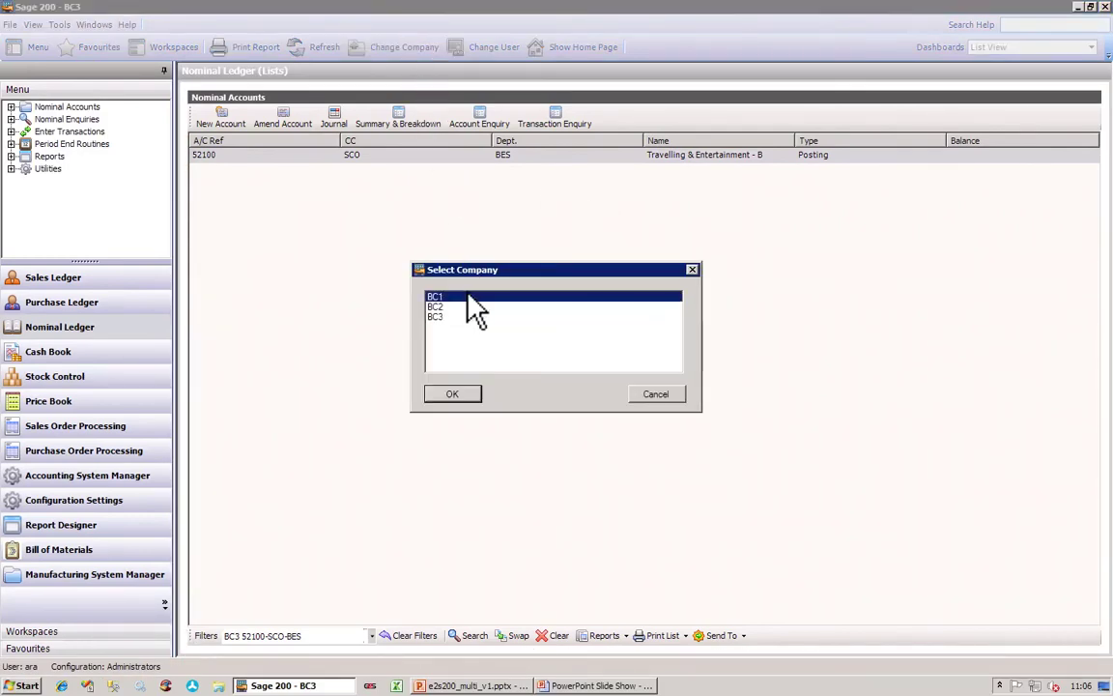
{"action": "left_click", "coordinate": [450, 394]}
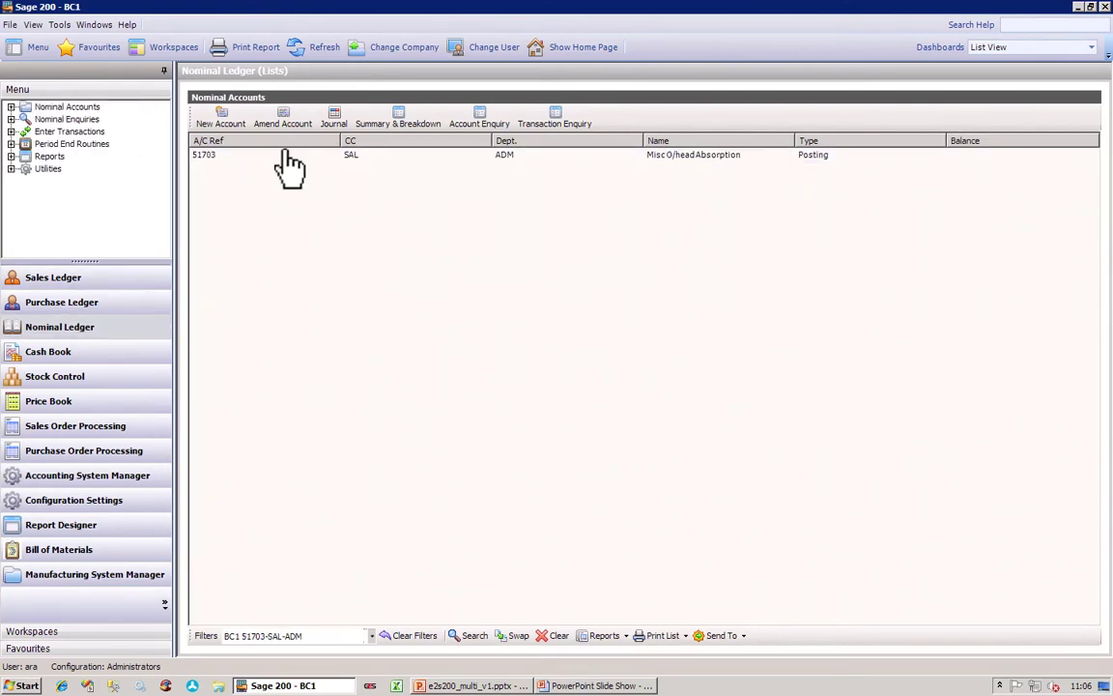
Review the transactions on nominal account 51703 SAL ADM, including the latest 333.00 entry
{"action": "left_click", "coordinate": [269, 155]}
{"action": "left_click", "coordinate": [568, 116]}
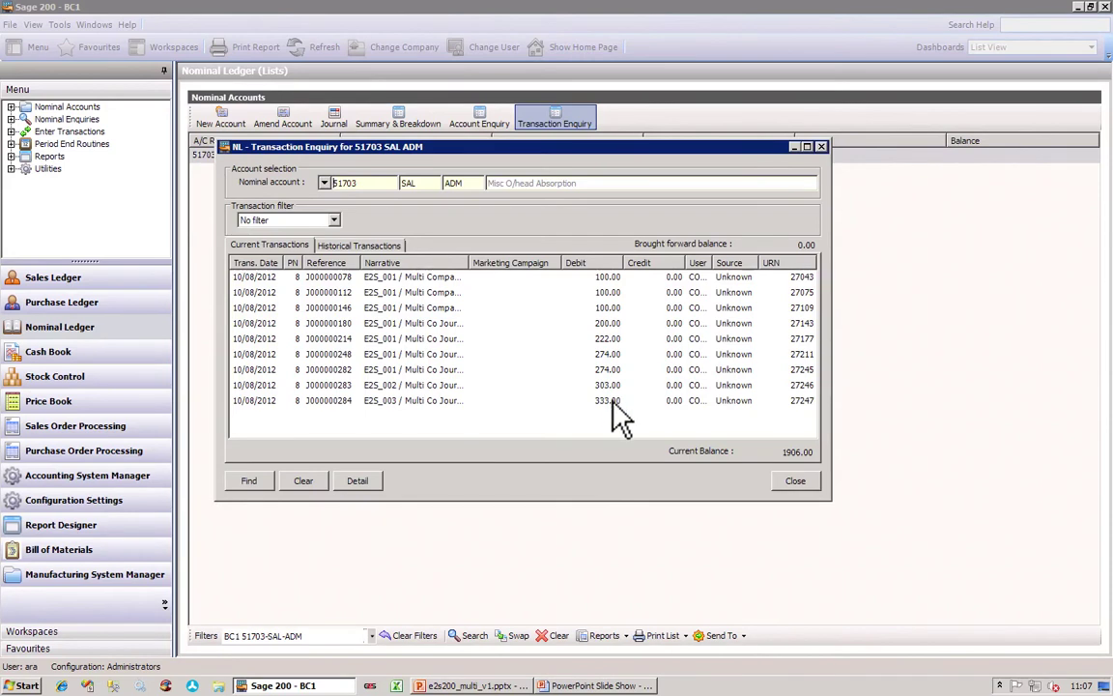
{"action": "left_click", "coordinate": [611, 401]}
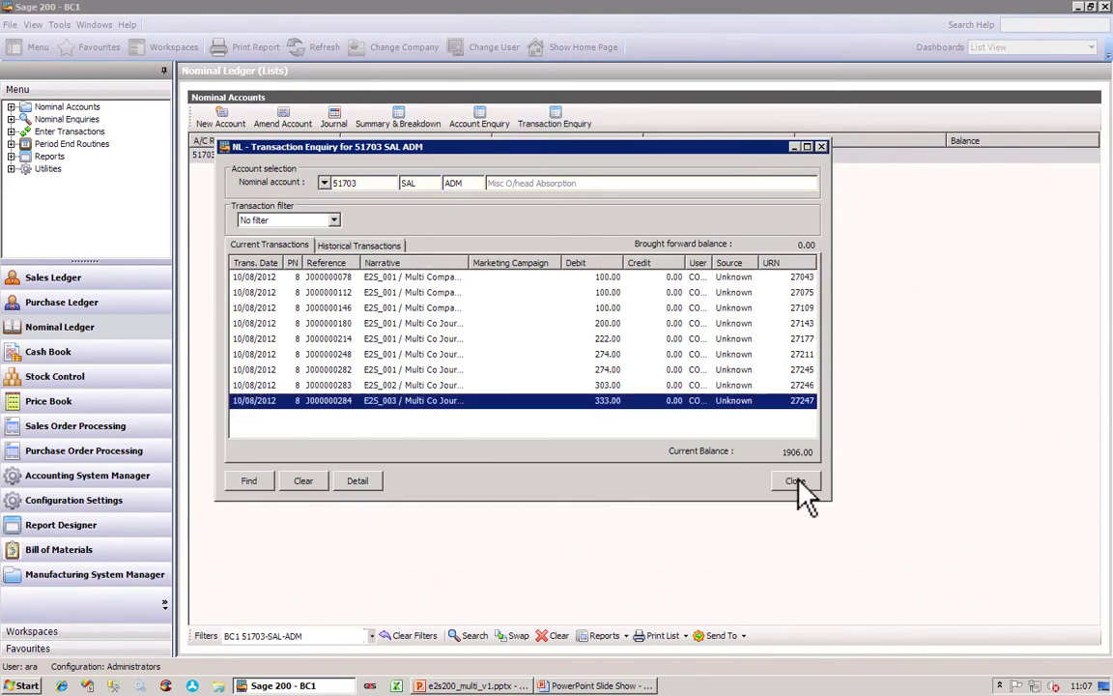
{"action": "left_click", "coordinate": [798, 481]}
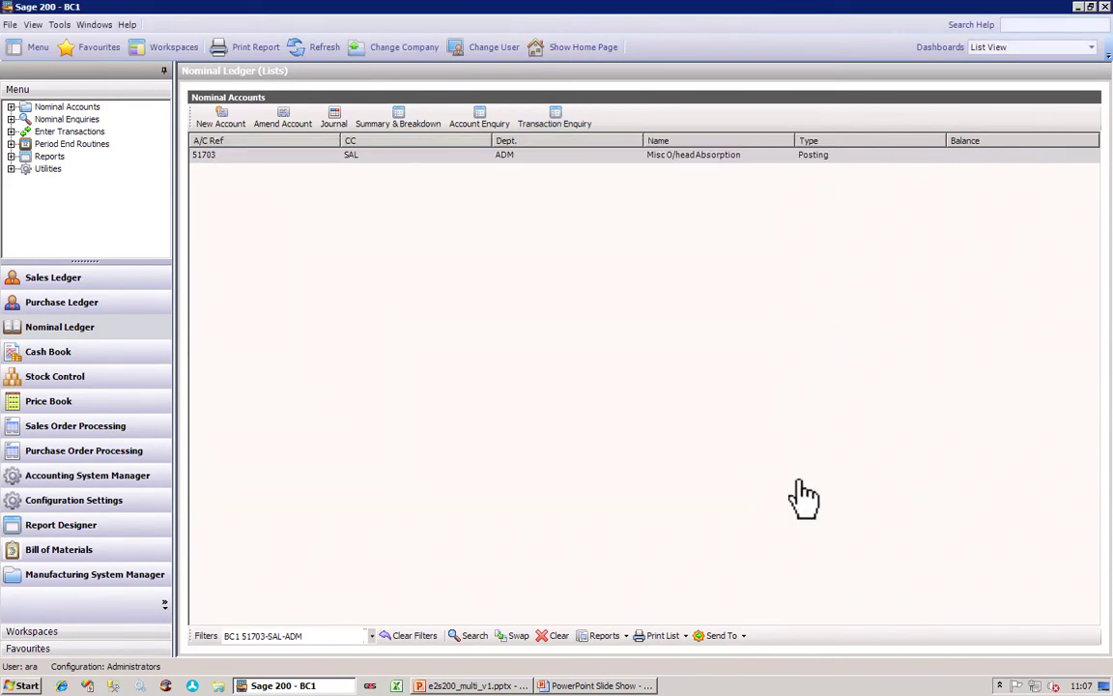
{"action": "left_click", "coordinate": [371, 685]}
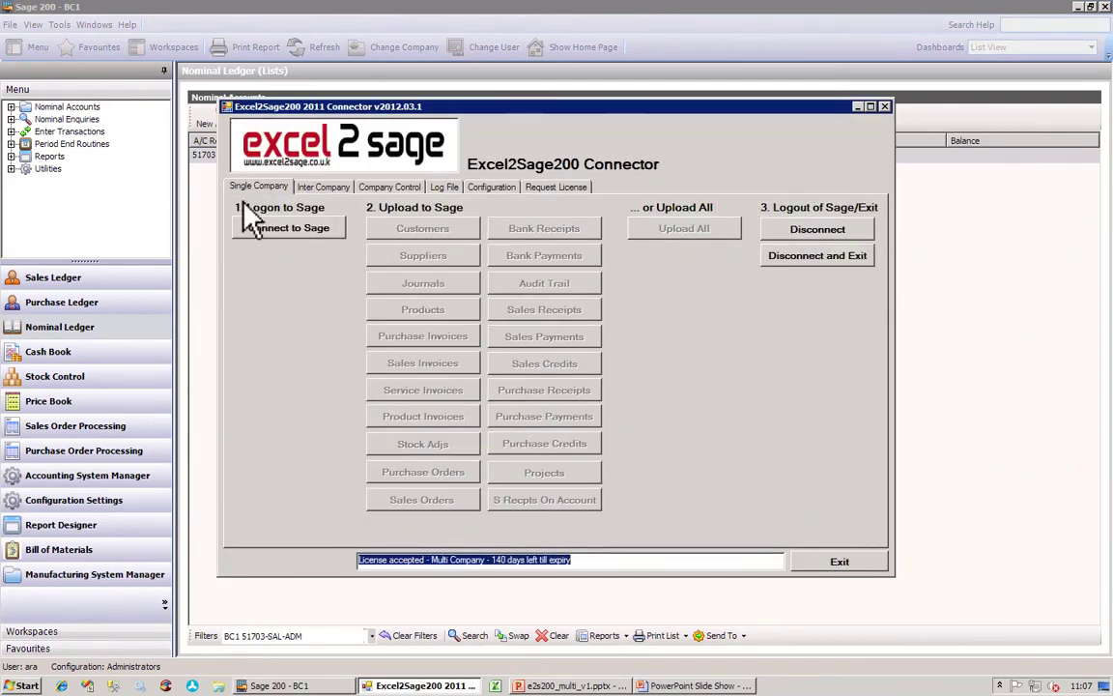
Start a fresh log, check the BC1–BC3 company controls, and upload the inter-company journals
{"action": "left_click", "coordinate": [314, 187]}
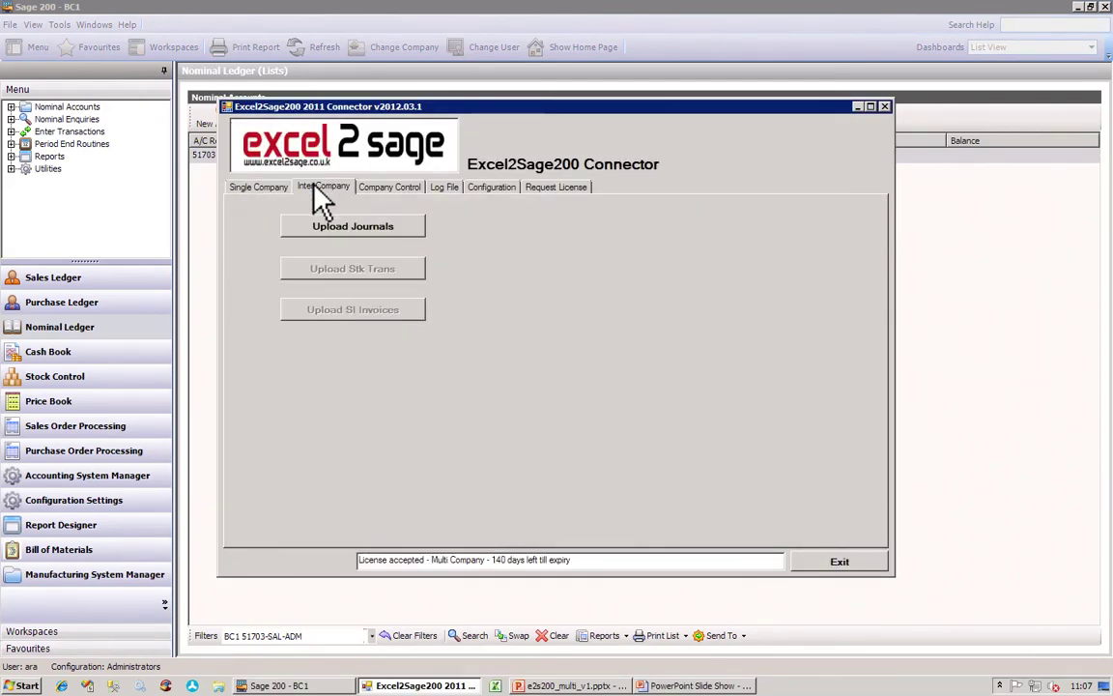
{"action": "left_click", "coordinate": [443, 187]}
{"action": "left_click", "coordinate": [594, 428]}
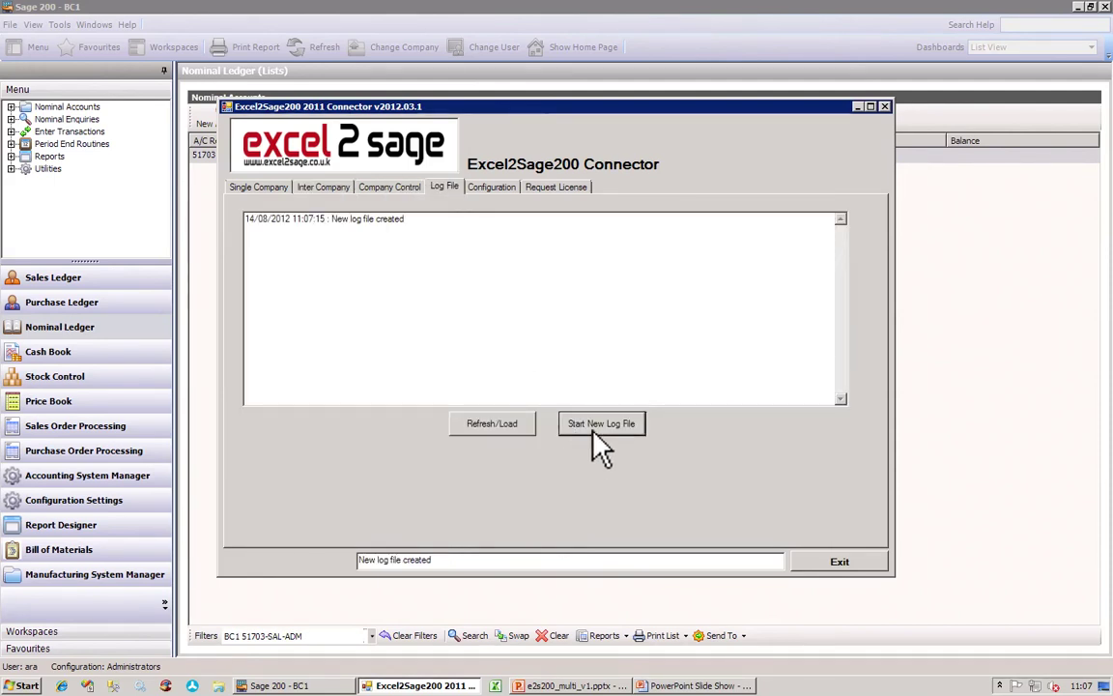
{"action": "left_click", "coordinate": [391, 188]}
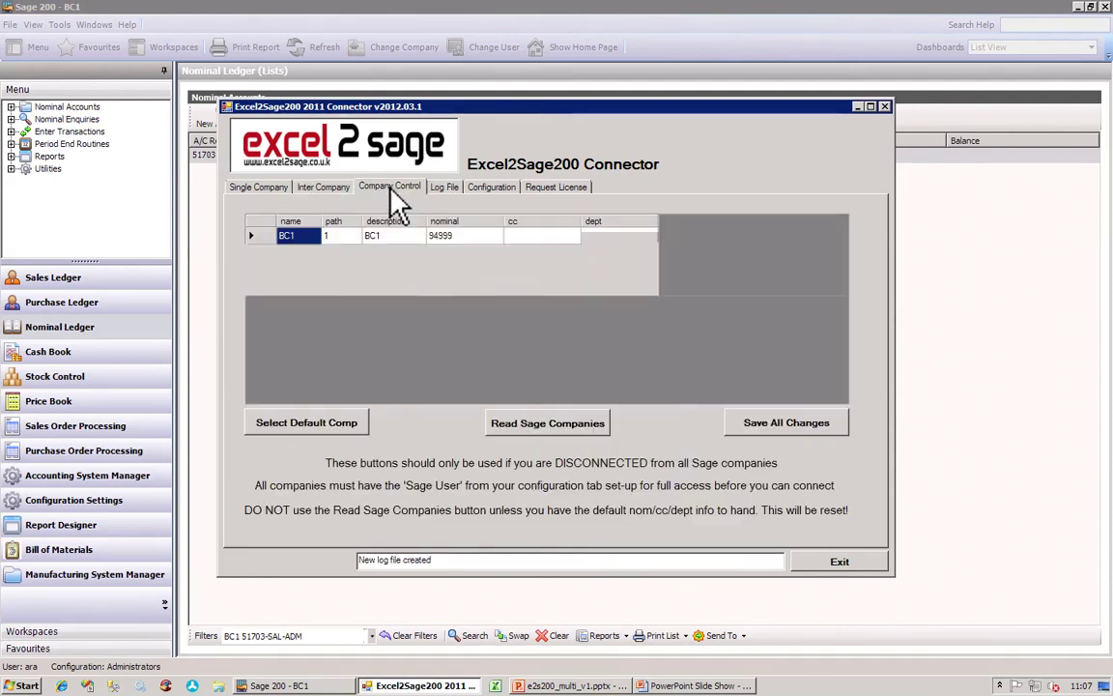
{"action": "left_click", "coordinate": [328, 188]}
{"action": "left_click", "coordinate": [365, 241]}
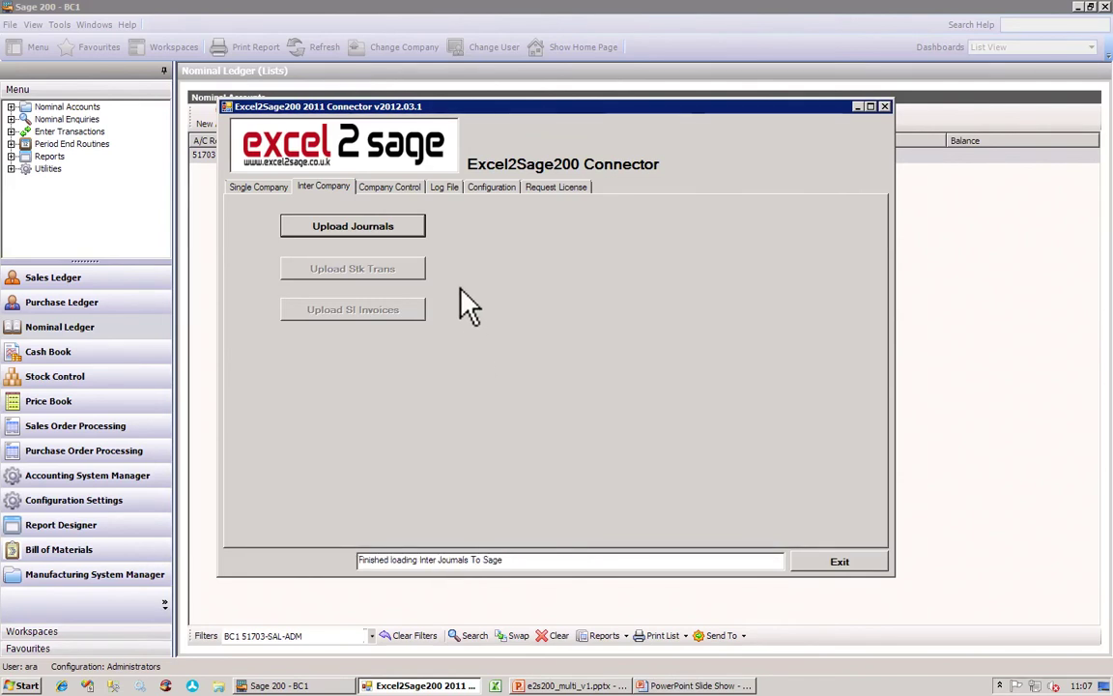
Load the latest upload log entries, page through them, and exit the connector
{"action": "left_click", "coordinate": [437, 188]}
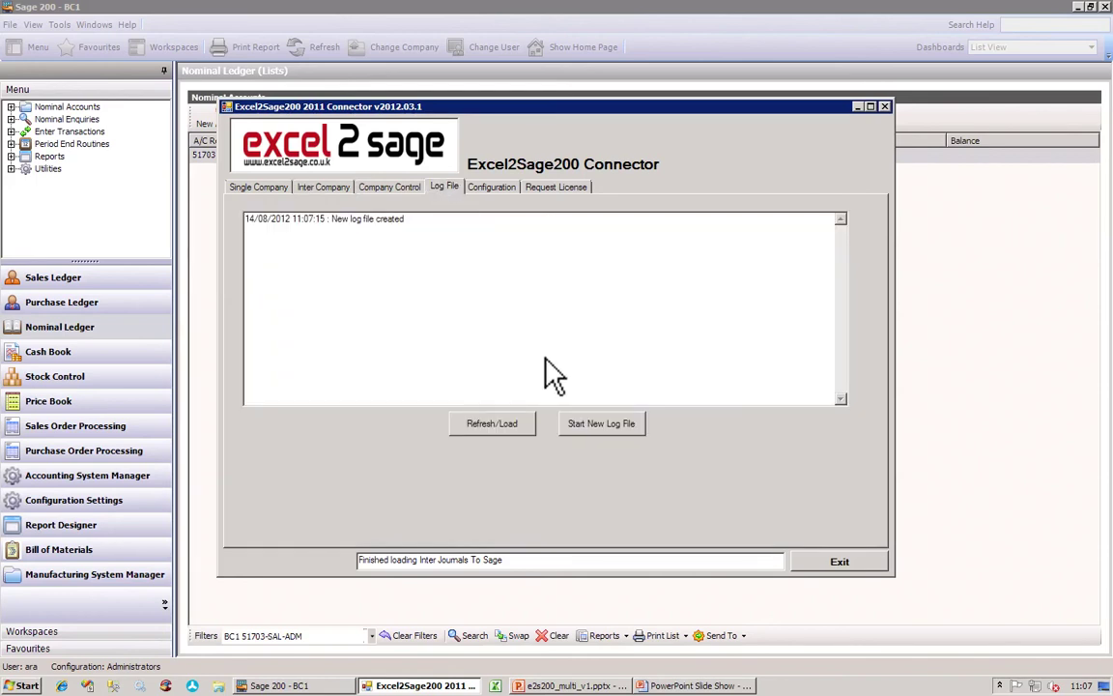
{"action": "left_click", "coordinate": [493, 423]}
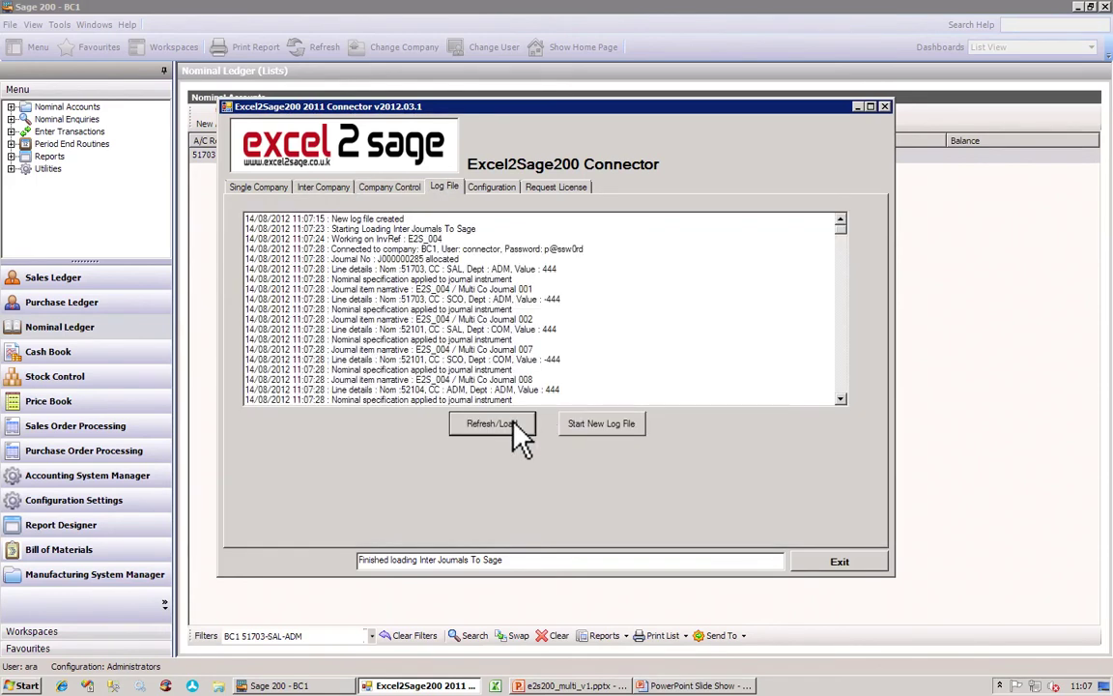
{"action": "left_click", "coordinate": [840, 386]}
{"action": "left_click", "coordinate": [841, 387]}
{"action": "left_click", "coordinate": [841, 386]}
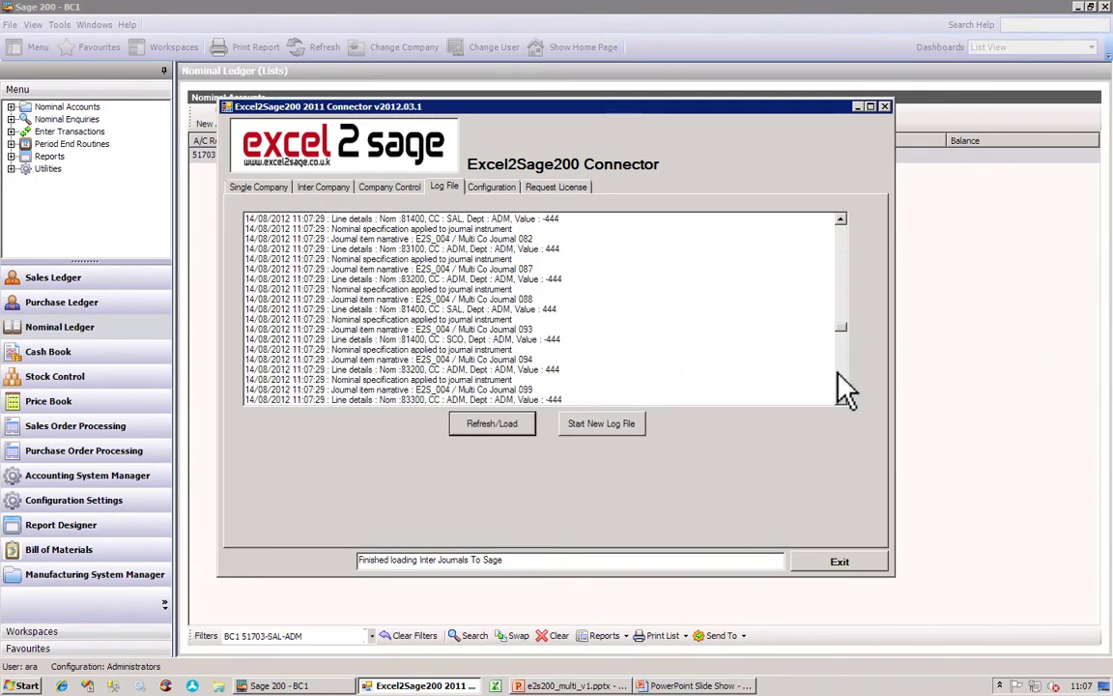
{"action": "left_click", "coordinate": [841, 386]}
{"action": "left_click", "coordinate": [840, 384]}
{"action": "left_click", "coordinate": [839, 560]}
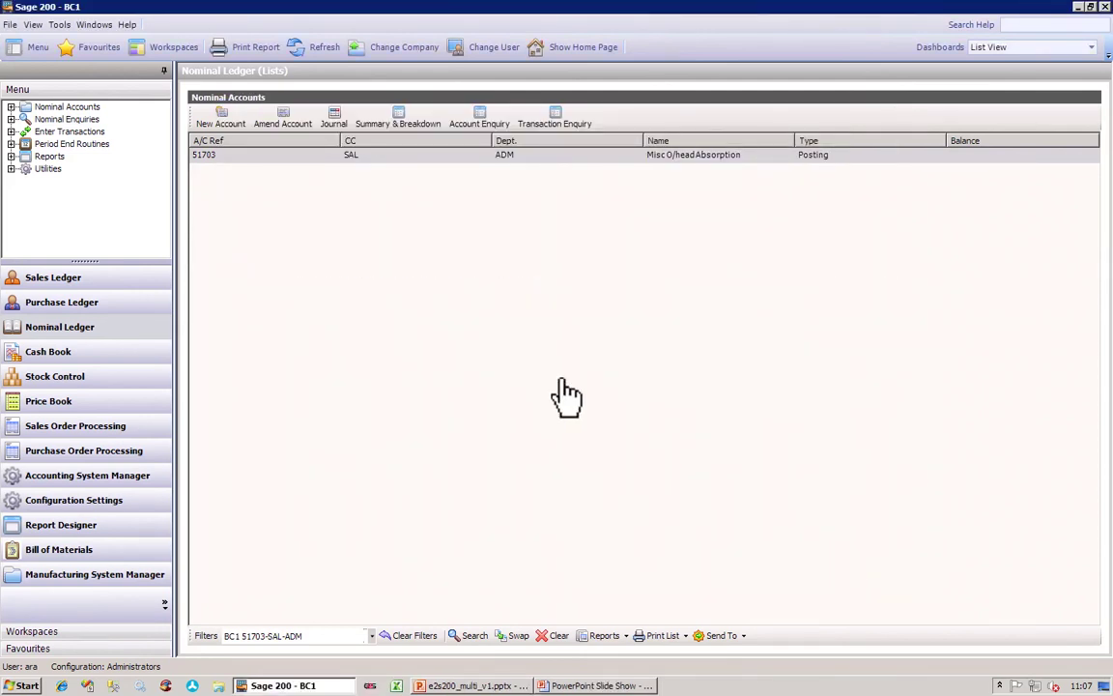
{"action": "left_click", "coordinate": [292, 157]}
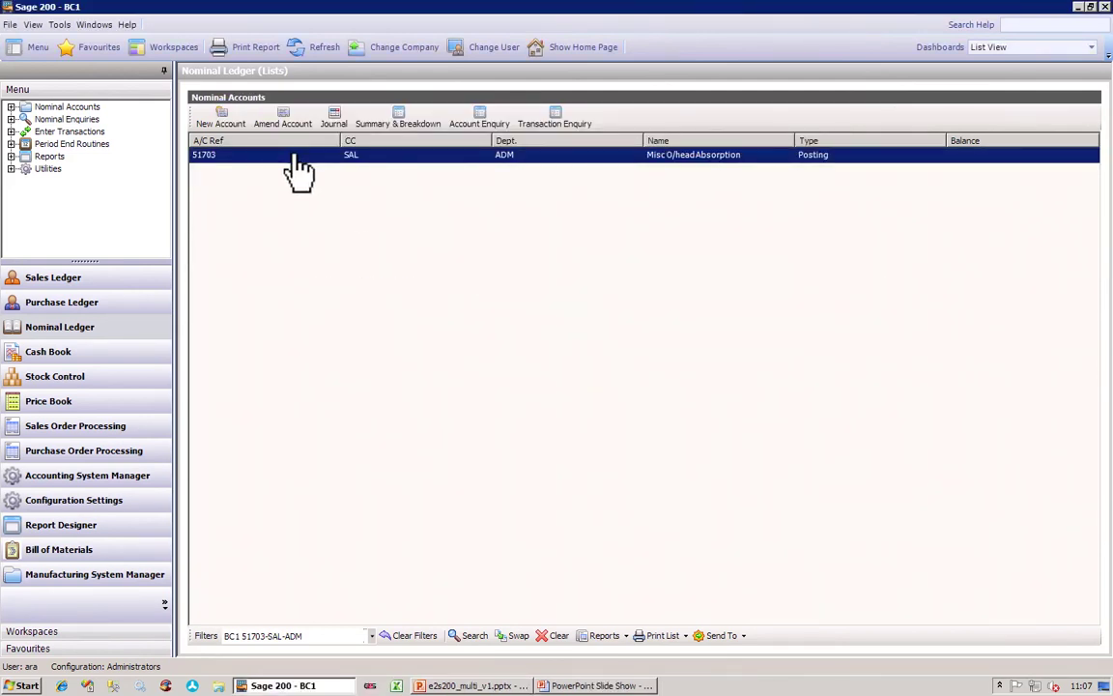
{"action": "left_click", "coordinate": [556, 122]}
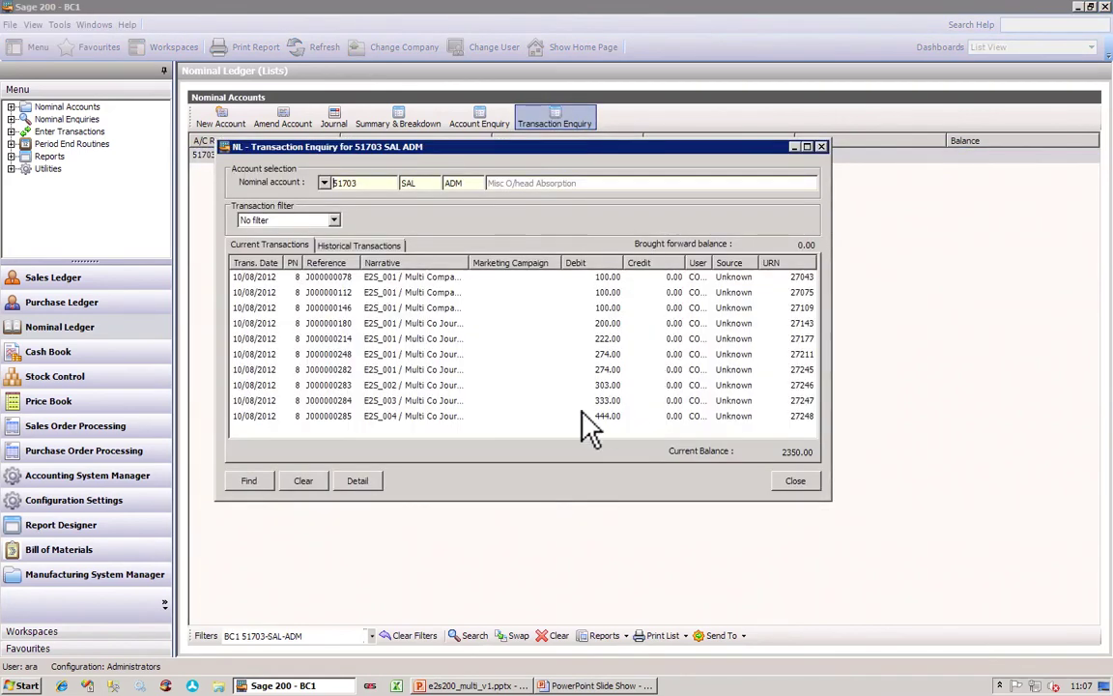
{"action": "left_click", "coordinate": [503, 419]}
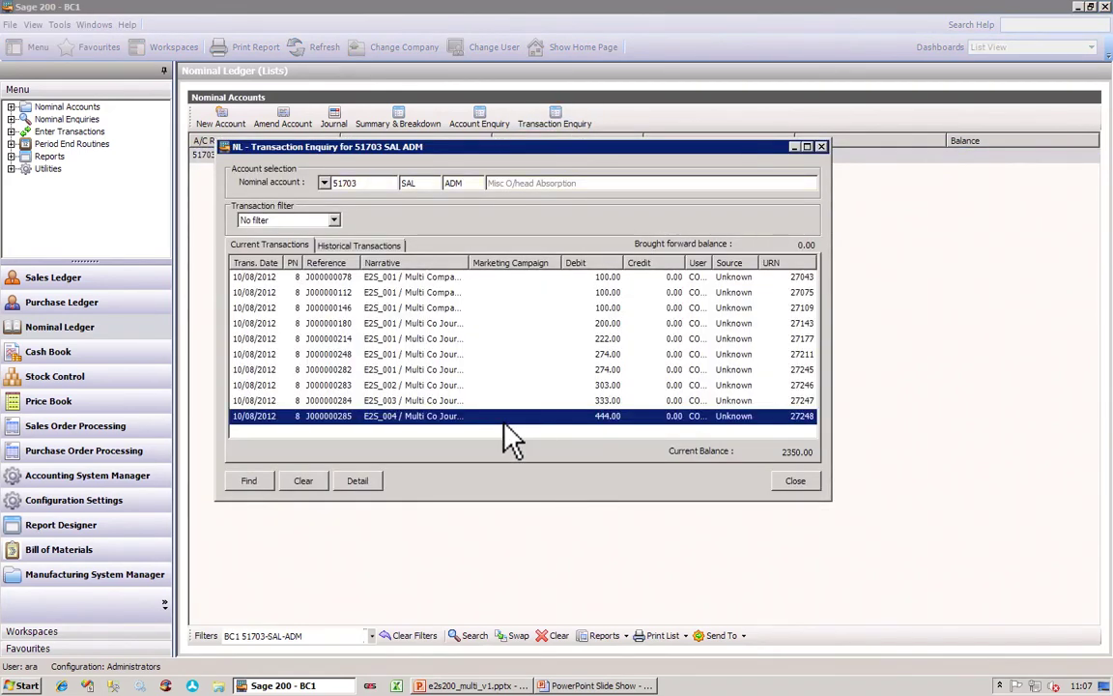
{"action": "left_click", "coordinate": [357, 481]}
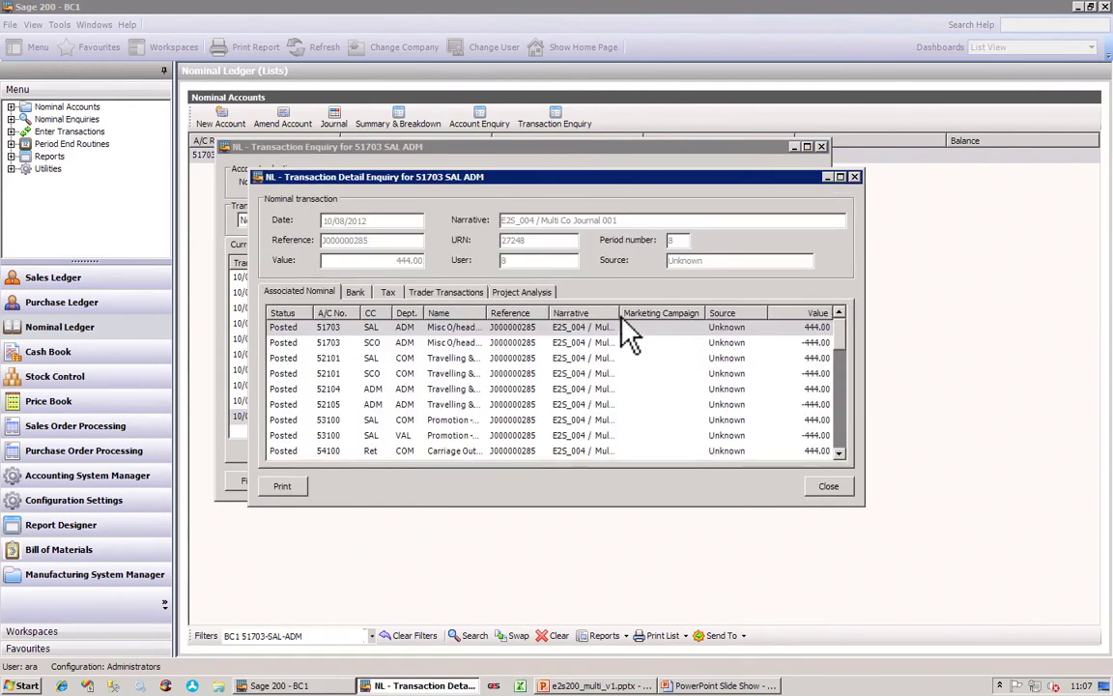
{"action": "left_click_drag", "start_coordinate": [621, 313], "coordinate": [676, 313]}
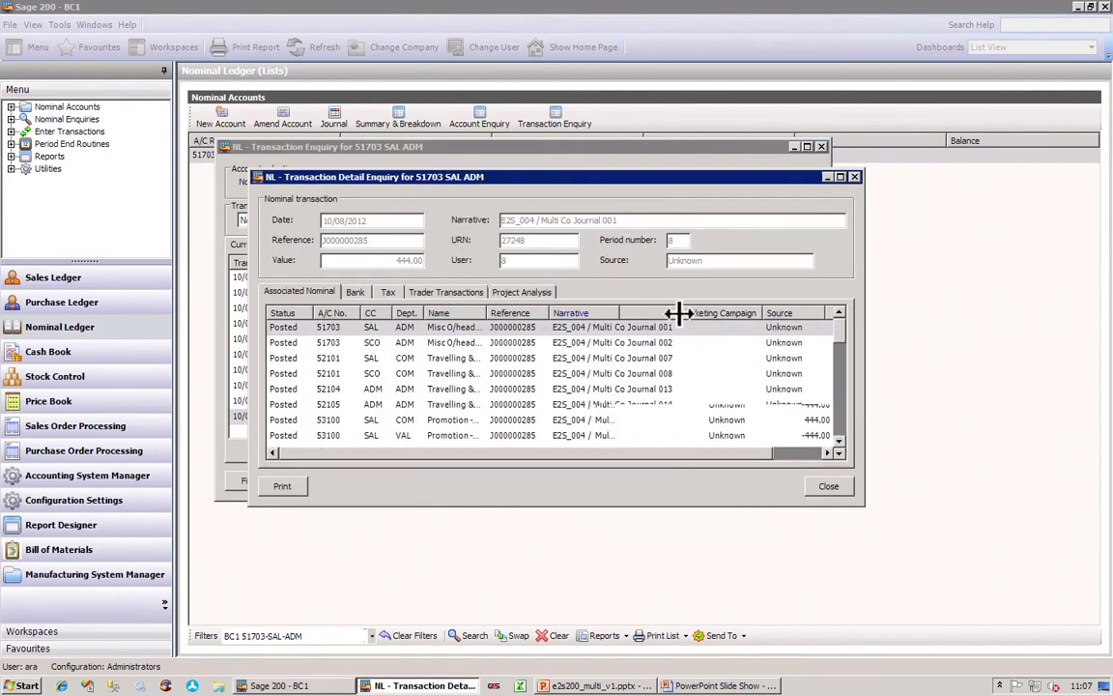
{"action": "left_click", "coordinate": [840, 433]}
{"action": "left_click", "coordinate": [841, 433]}
{"action": "left_click", "coordinate": [841, 432]}
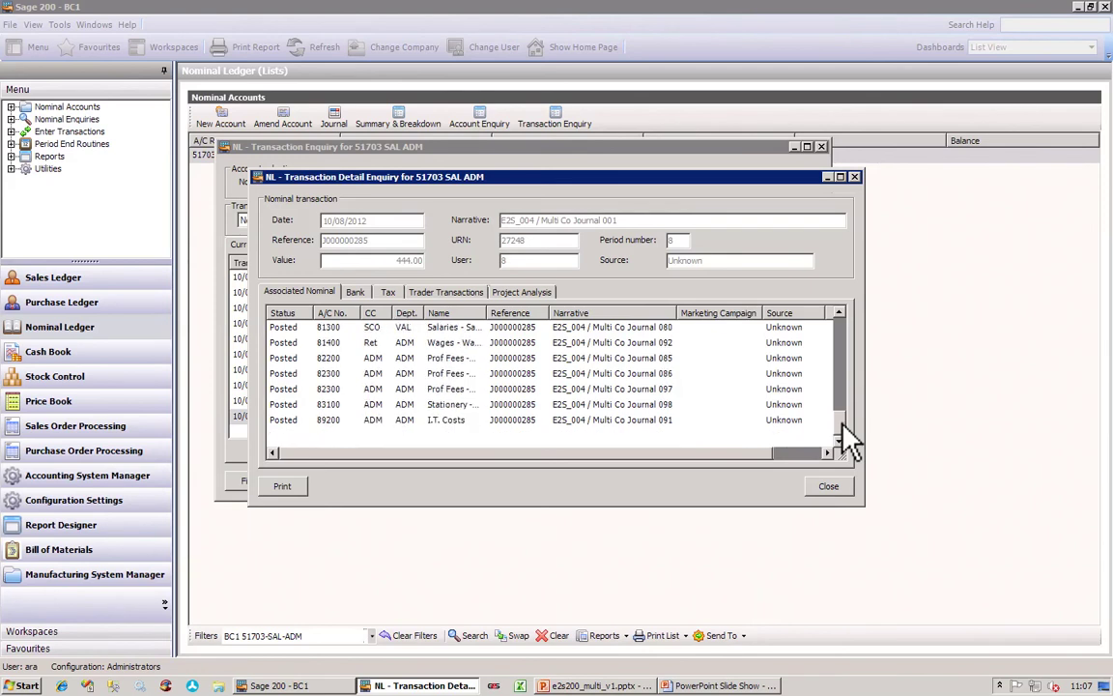
{"action": "left_click", "coordinate": [828, 486]}
{"action": "left_click", "coordinate": [797, 481]}
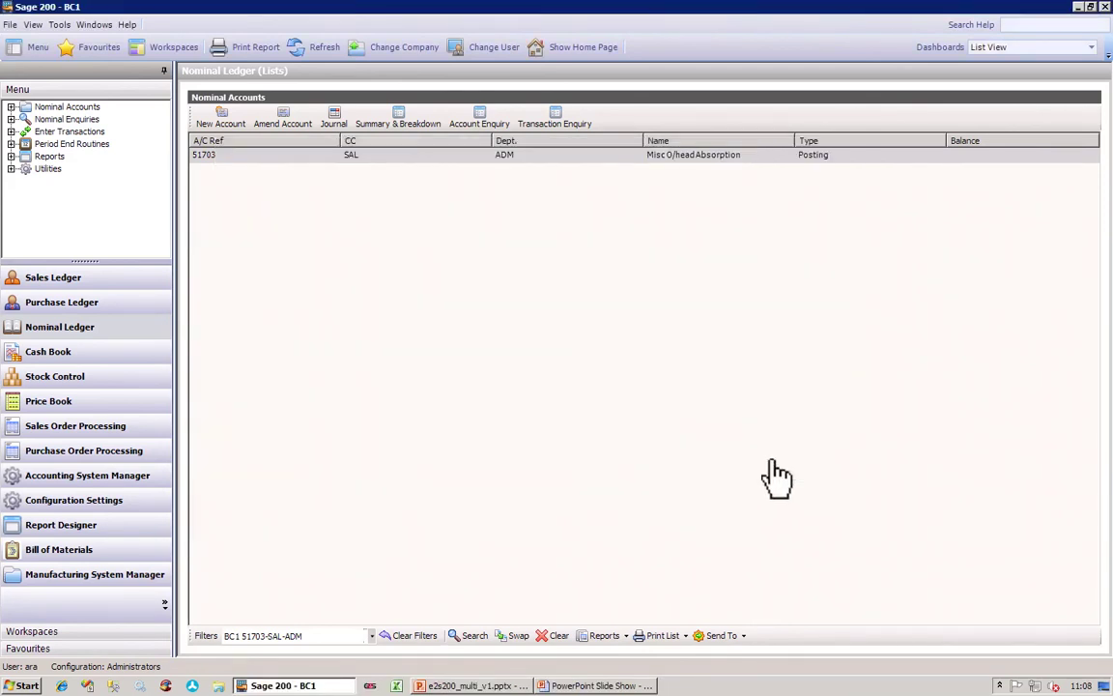
Change the current Sage 200 company to BC2
{"action": "left_click", "coordinate": [359, 47]}
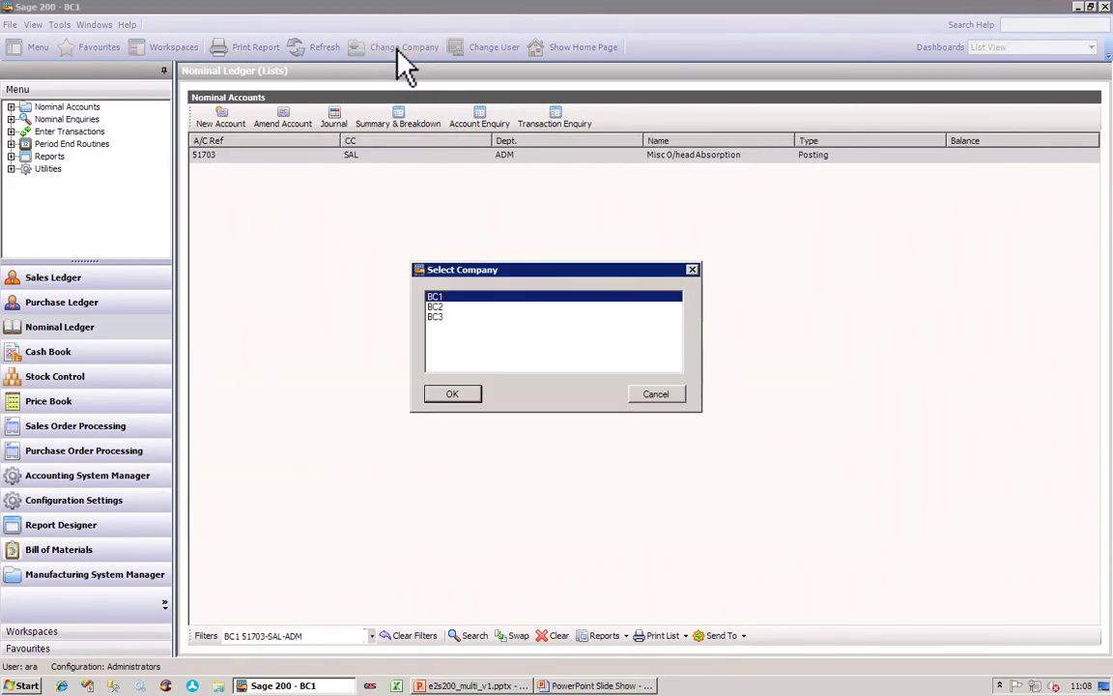
{"action": "left_click", "coordinate": [452, 306]}
{"action": "left_click", "coordinate": [451, 393]}
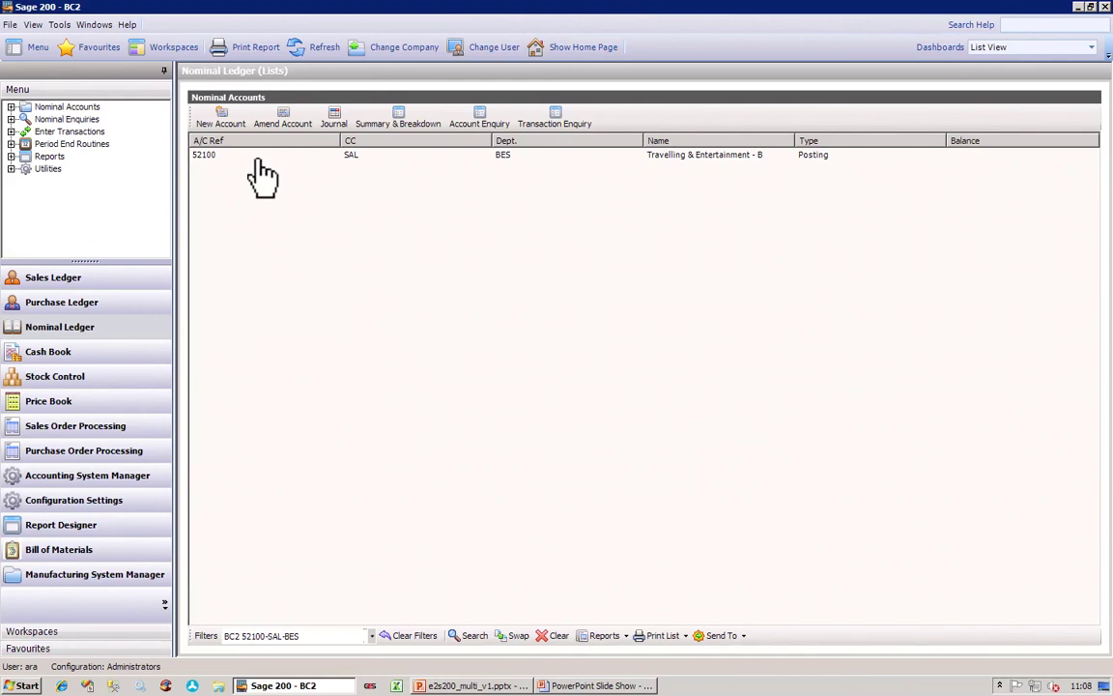
Inspect journal J000000284 on account 52100 SAL BES, confirming the 444.00 E2S_004 credit
{"action": "left_click", "coordinate": [258, 156]}
{"action": "left_click", "coordinate": [558, 120]}
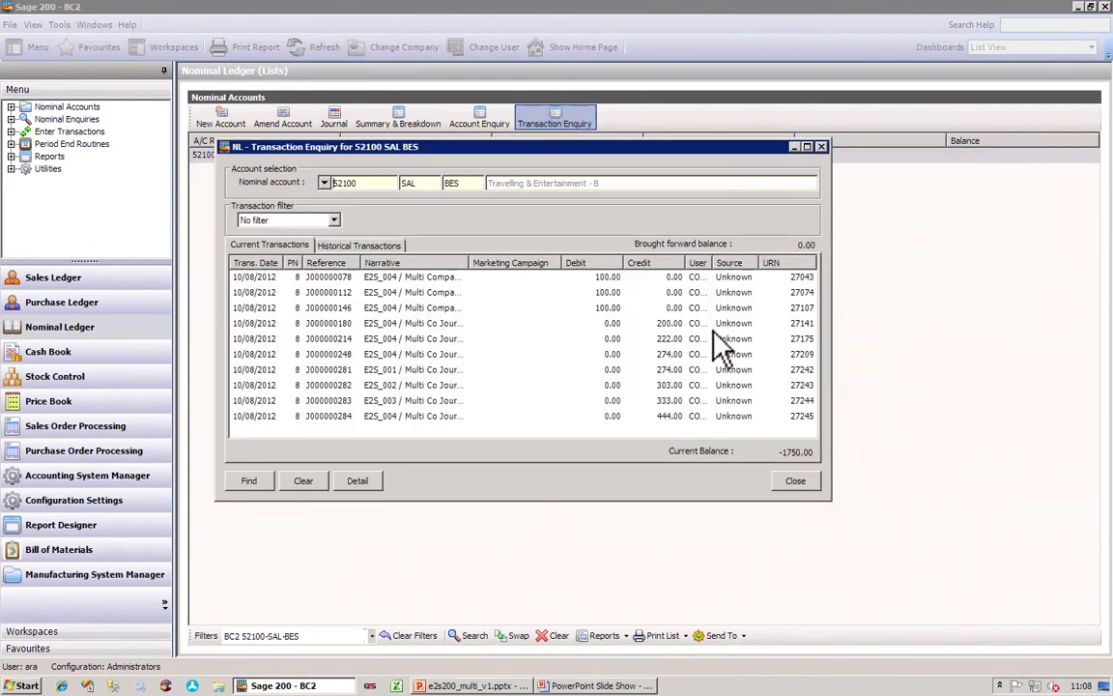
{"action": "left_click", "coordinate": [507, 414]}
{"action": "left_click", "coordinate": [359, 482]}
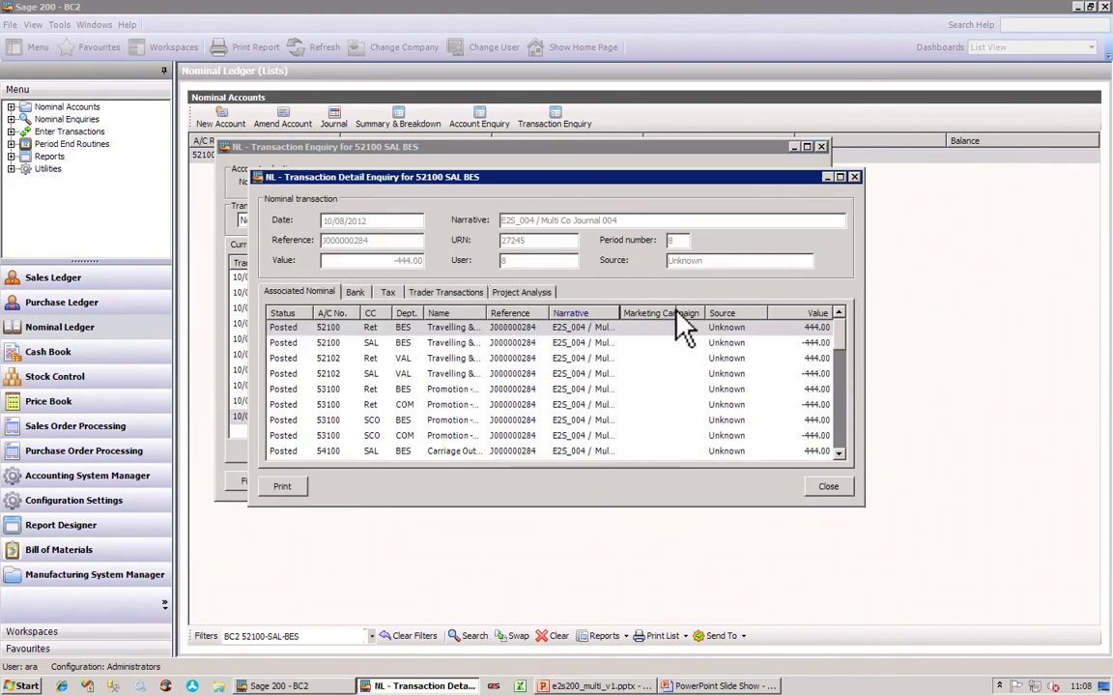
{"action": "left_click_drag", "start_coordinate": [684, 312], "coordinate": [684, 312]}
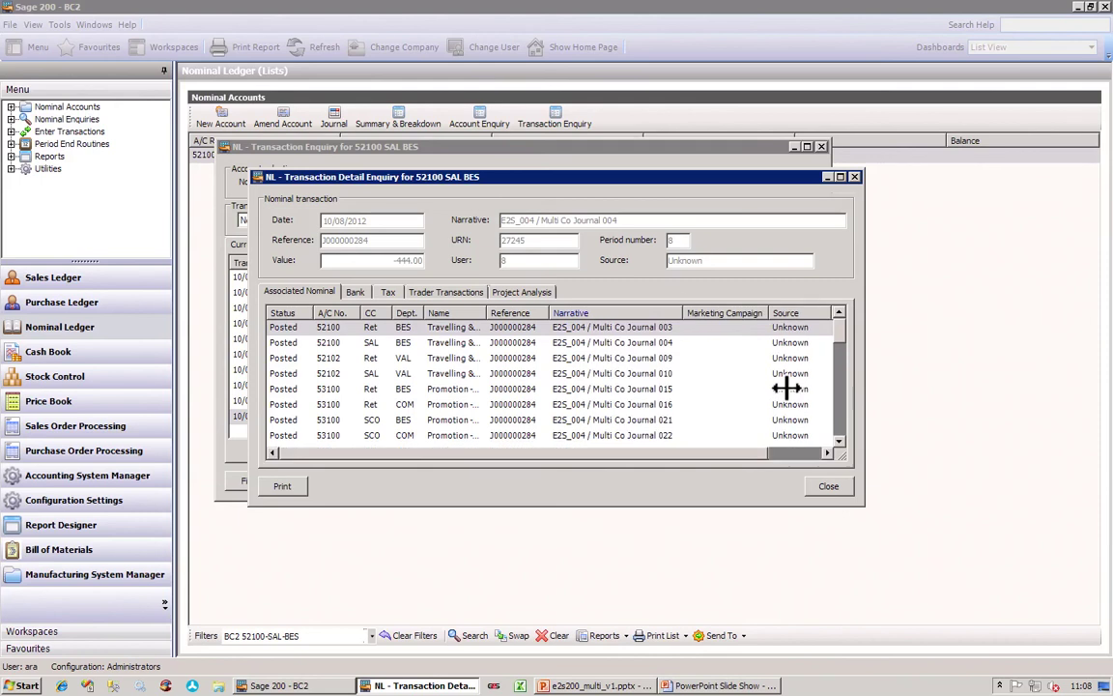
{"action": "left_click", "coordinate": [840, 426]}
{"action": "left_click", "coordinate": [840, 426]}
{"action": "left_click", "coordinate": [829, 485]}
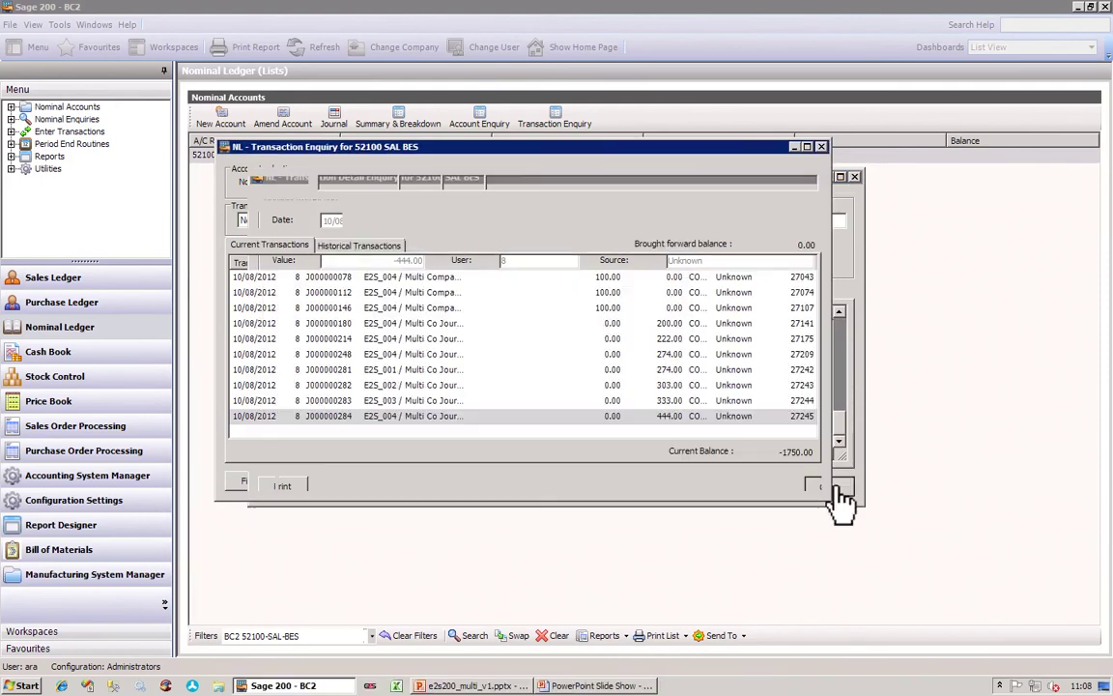
{"action": "left_click", "coordinate": [811, 484]}
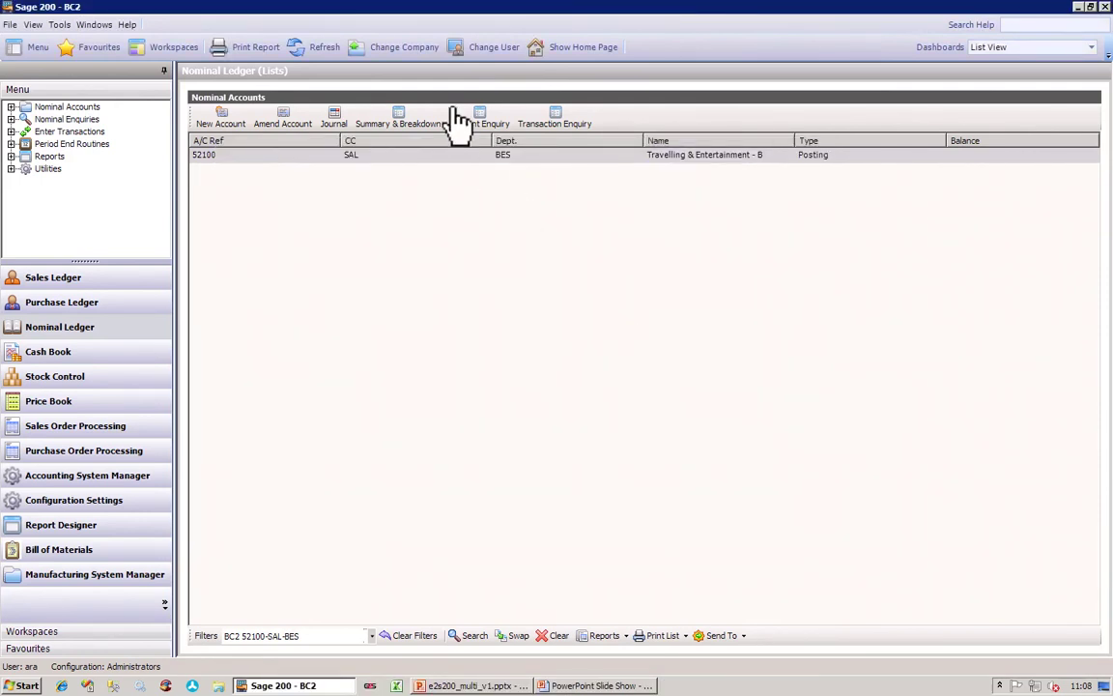
Change the current Sage 200 company to BC3
{"action": "left_click", "coordinate": [406, 51]}
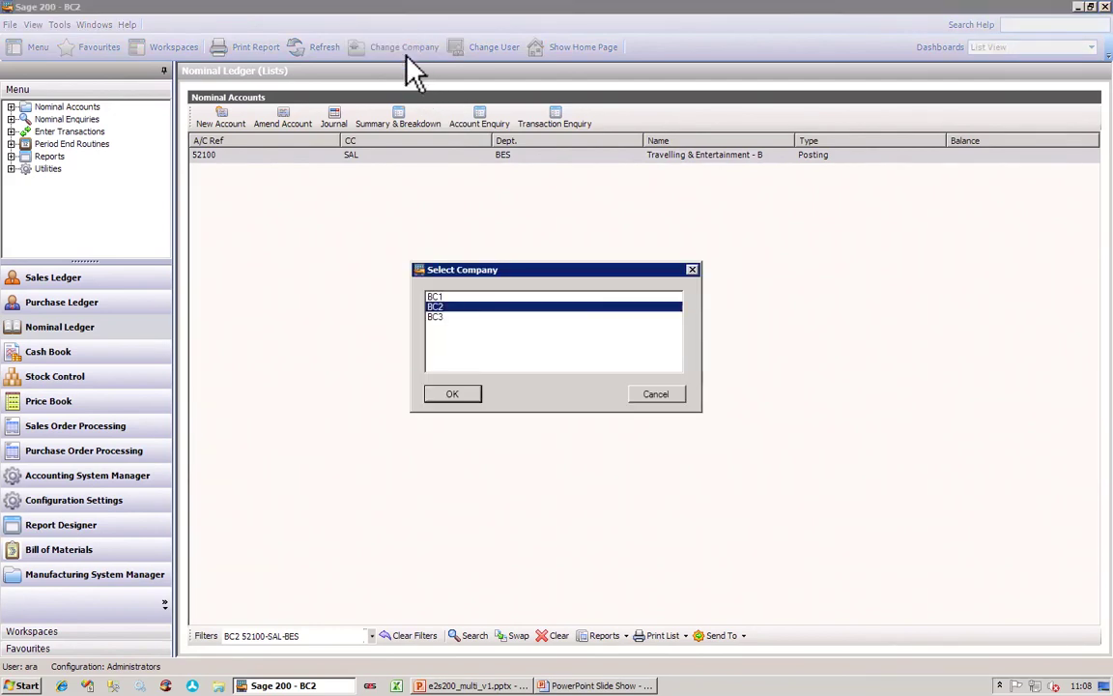
{"action": "left_click", "coordinate": [479, 317]}
{"action": "left_click", "coordinate": [454, 393]}
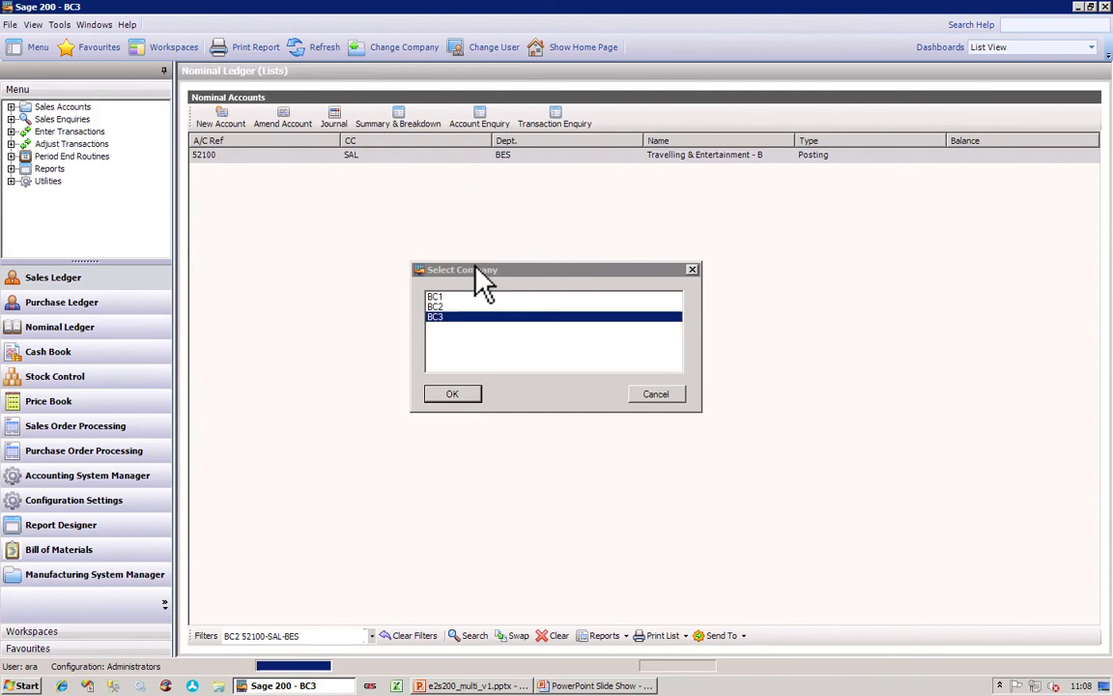
Inspect journal J000000272 on account 52100 SCO BES, confirming the 444.00 E2S_004 debit
{"action": "left_click", "coordinate": [433, 157]}
{"action": "left_click", "coordinate": [554, 121]}
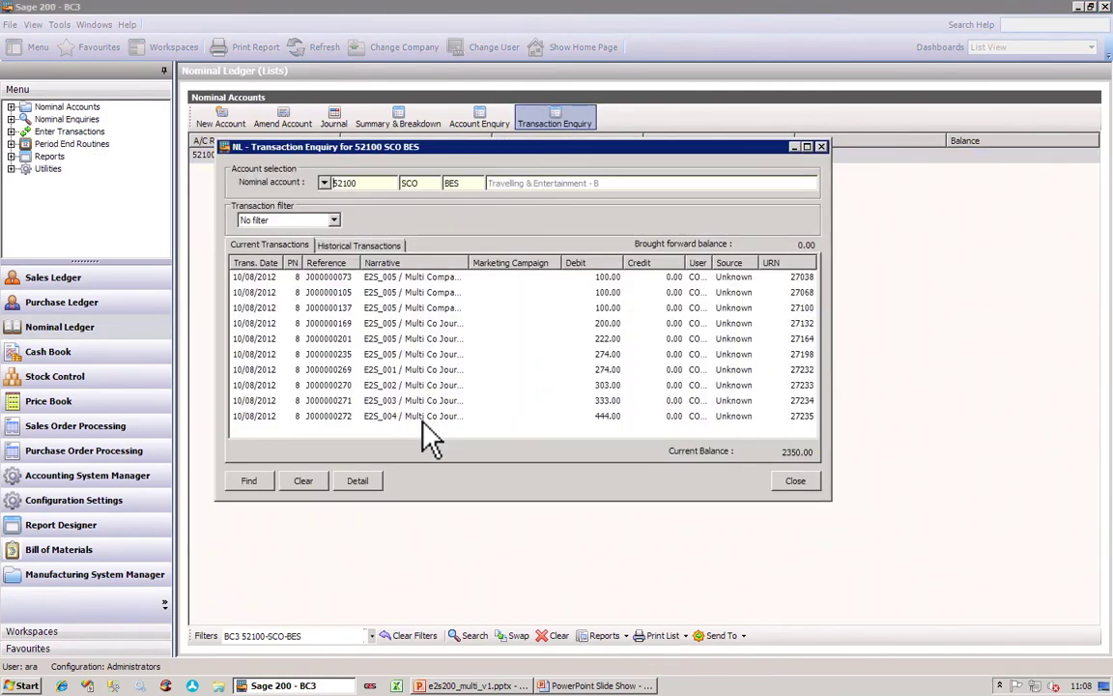
{"action": "left_click", "coordinate": [422, 417]}
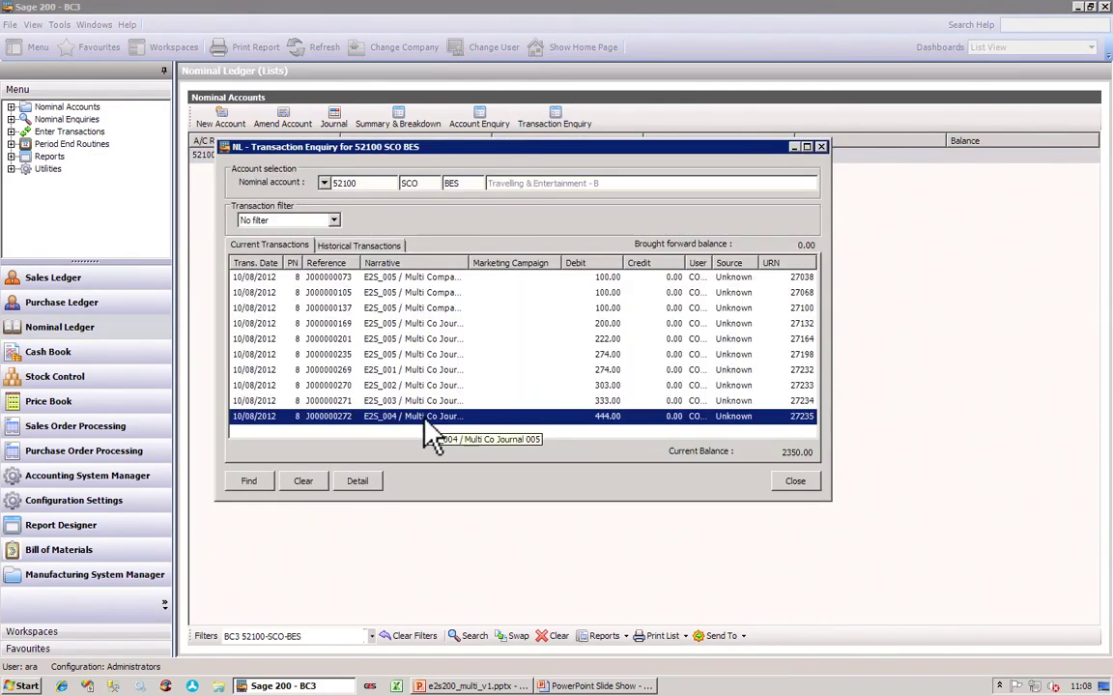
{"action": "left_click", "coordinate": [358, 481]}
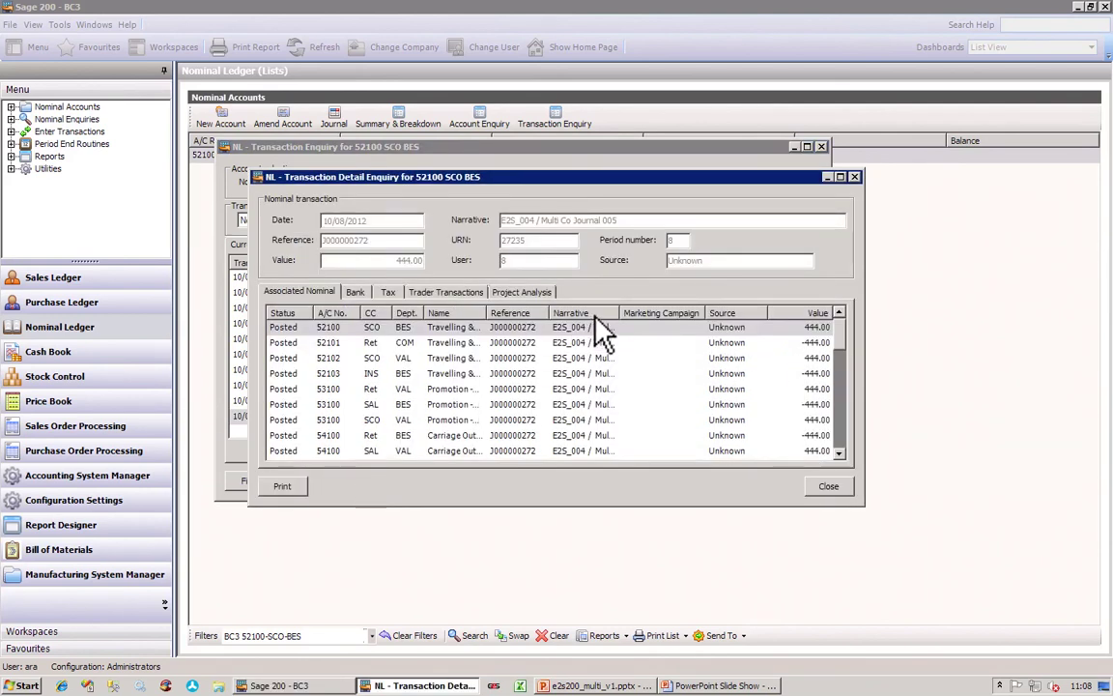
{"action": "left_click_drag", "start_coordinate": [619, 313], "coordinate": [698, 313]}
{"action": "left_click", "coordinate": [840, 432]}
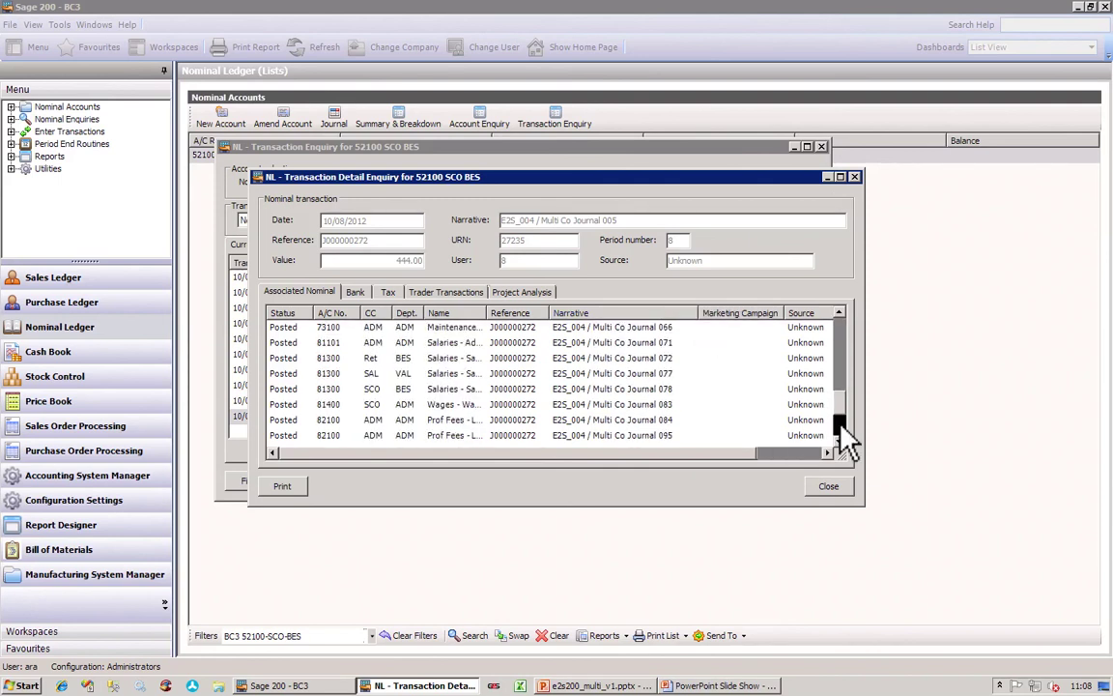
{"action": "left_click", "coordinate": [844, 440]}
{"action": "left_click", "coordinate": [840, 487]}
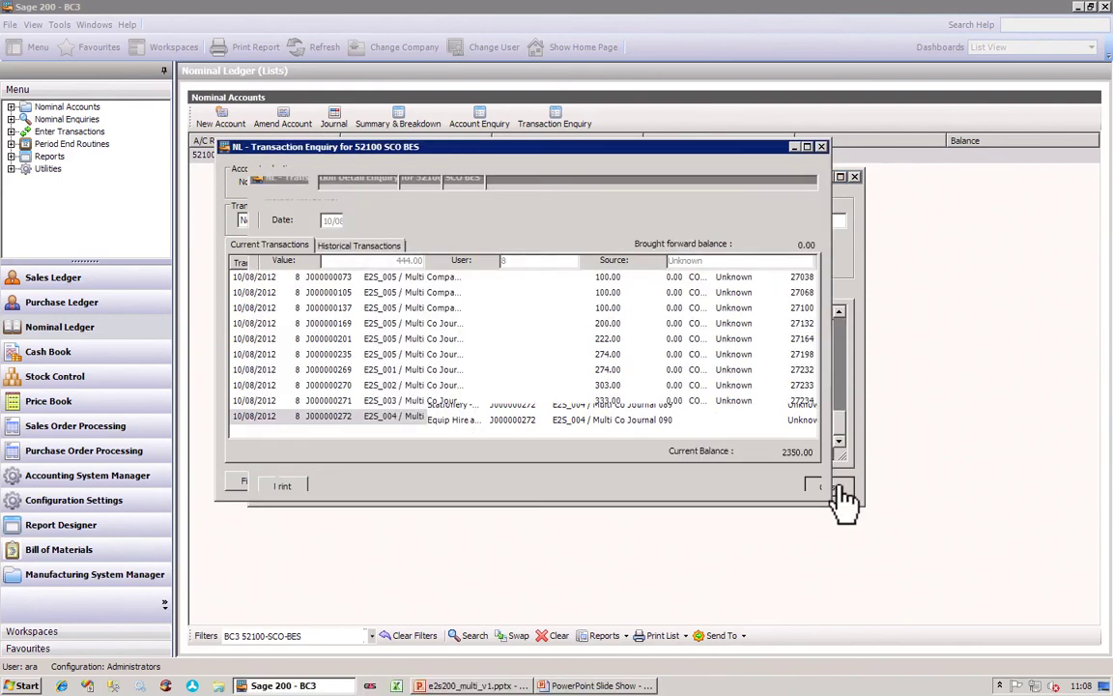